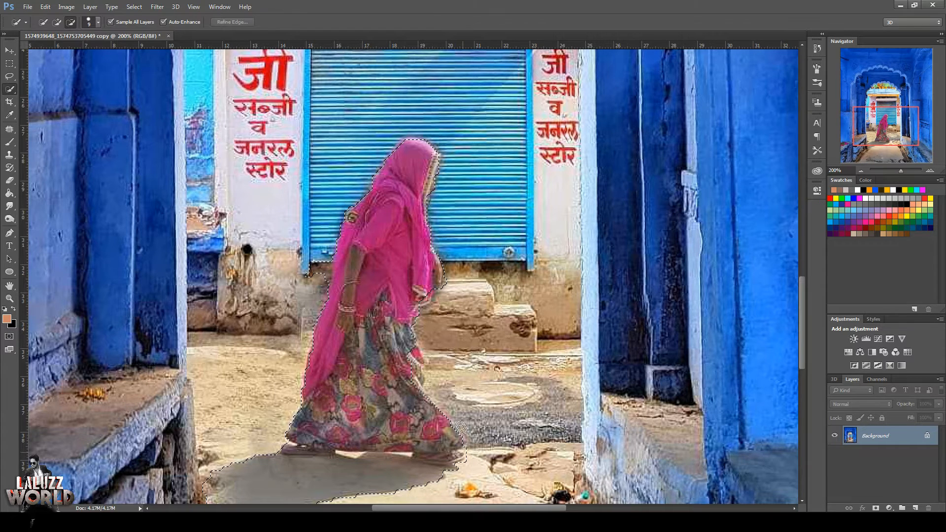
Refine the quick selection around the woman and her shadow, removing excess background and including her front hand.
click(58, 23)
click(70, 22)
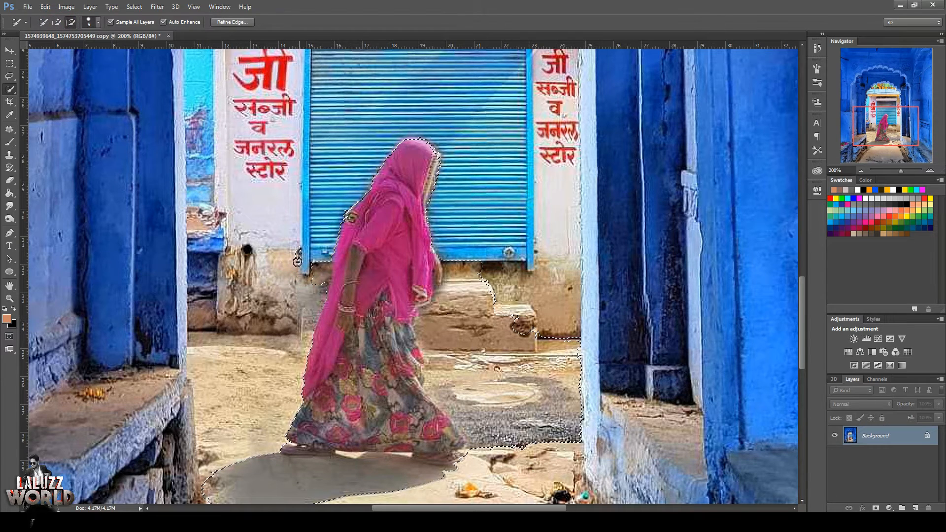
mouse_move(538, 430)
mouse_down()
mouse_move(487, 392)
mouse_move(474, 348)
mouse_move(489, 326)
mouse_up()
click(57, 23)
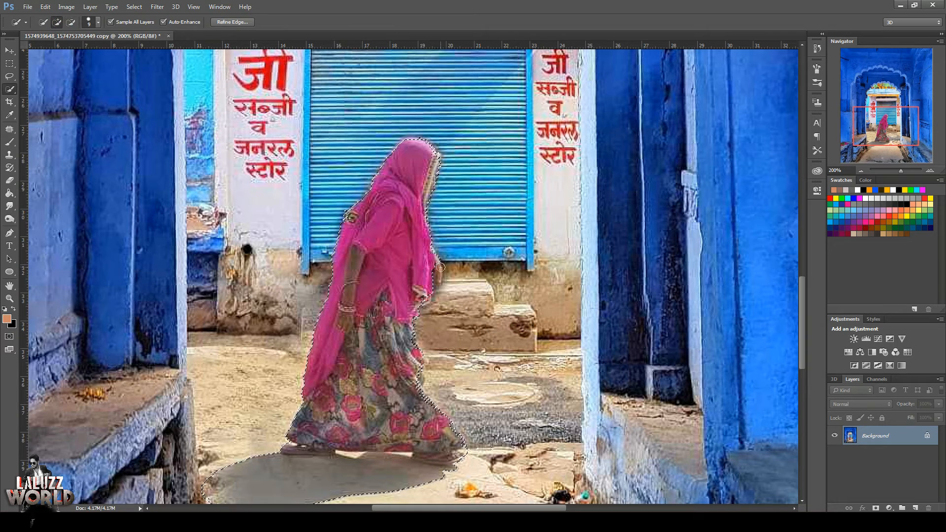
drag(437, 263, 439, 272)
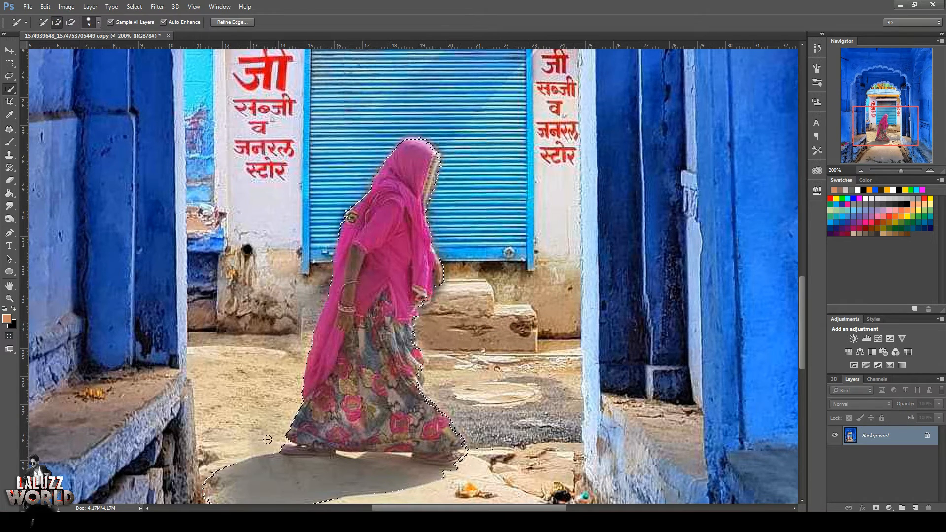
key(alt)
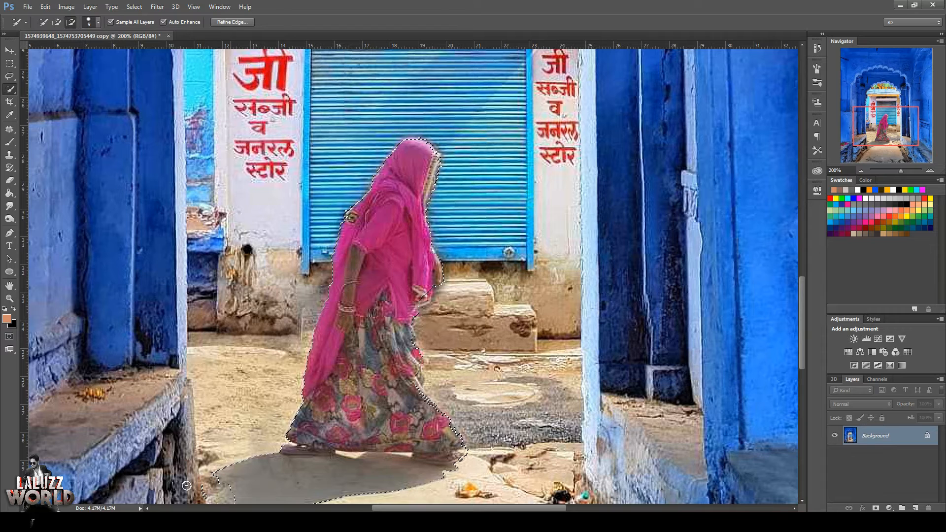
drag(274, 505, 306, 497)
key(ctrl+z)
Feather the selection around the woman and her shadow by 0.5 pixels.
key(m)
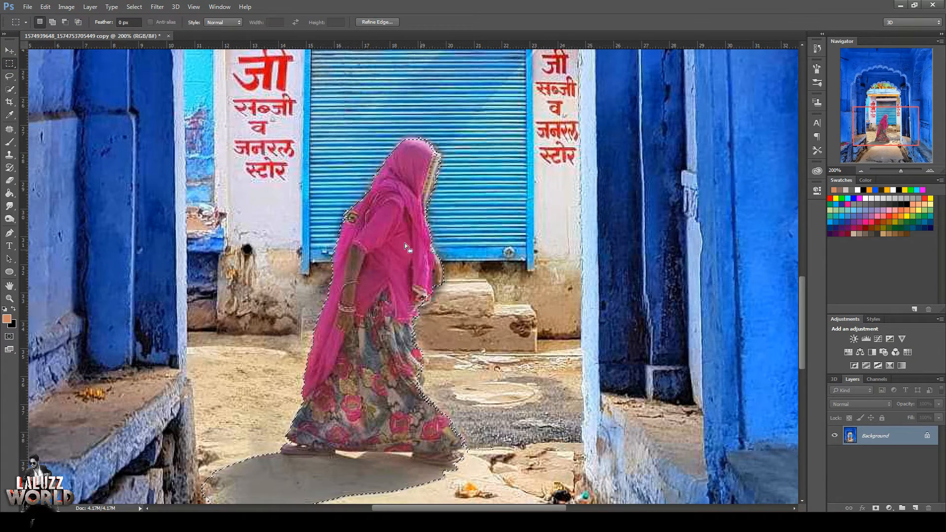
right_click(376, 232)
click(398, 262)
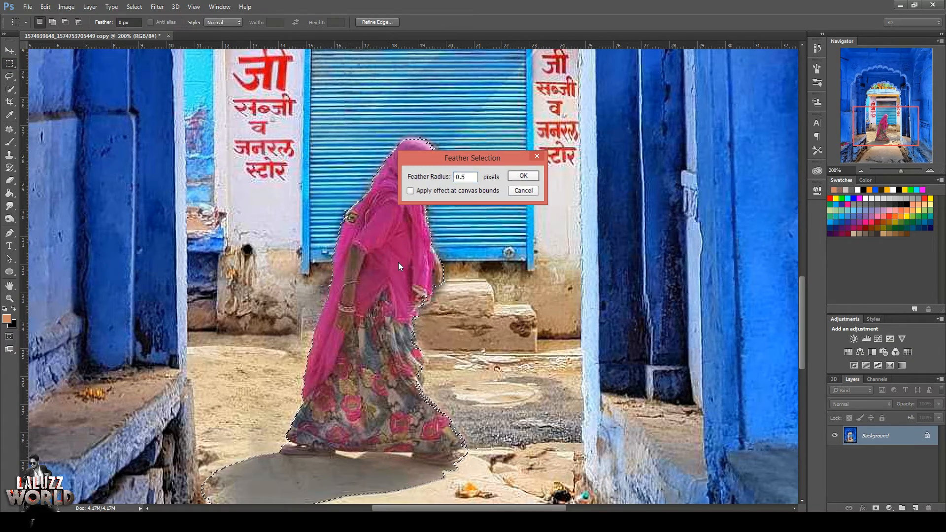
key(Return)
Fill the selection from its surroundings to remove the woman and her shadow, and deselect.
right_click(401, 241)
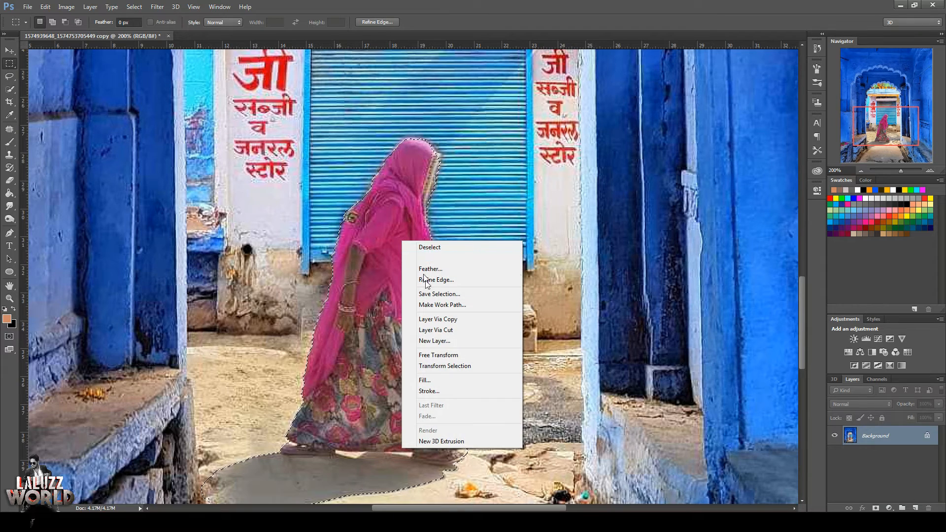
click(424, 380)
click(528, 154)
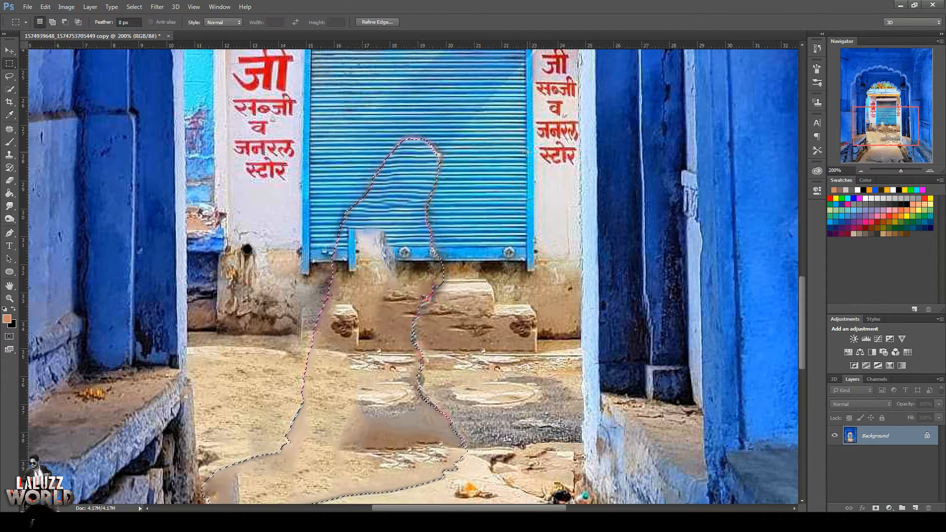
click(224, 147)
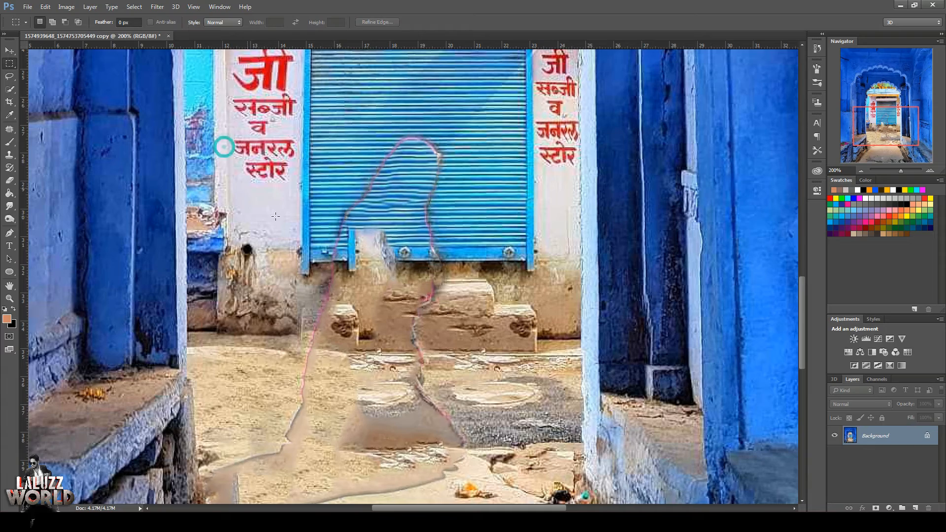
Clone clean shutter slats over the upper part of the leftover pink outline, using the Clone Stamp with a size 60 brush.
click(929, 171)
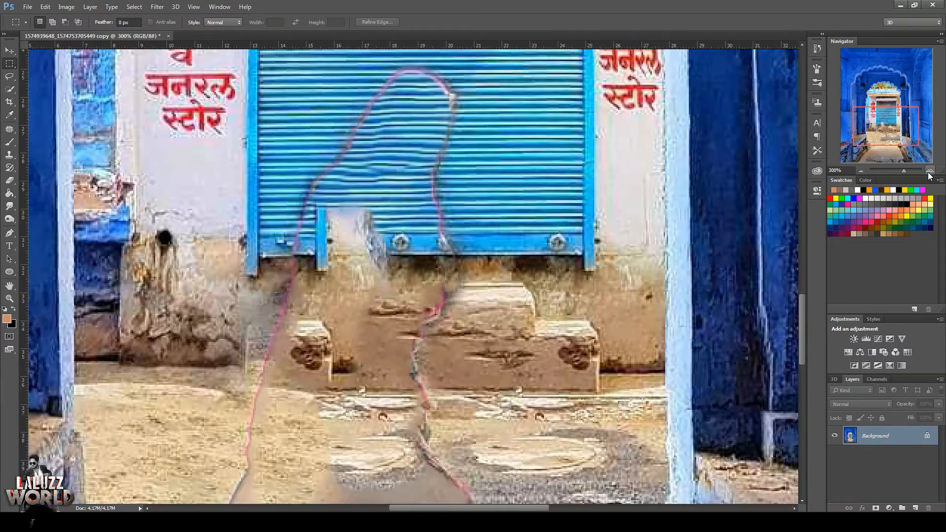
drag(898, 113, 899, 104)
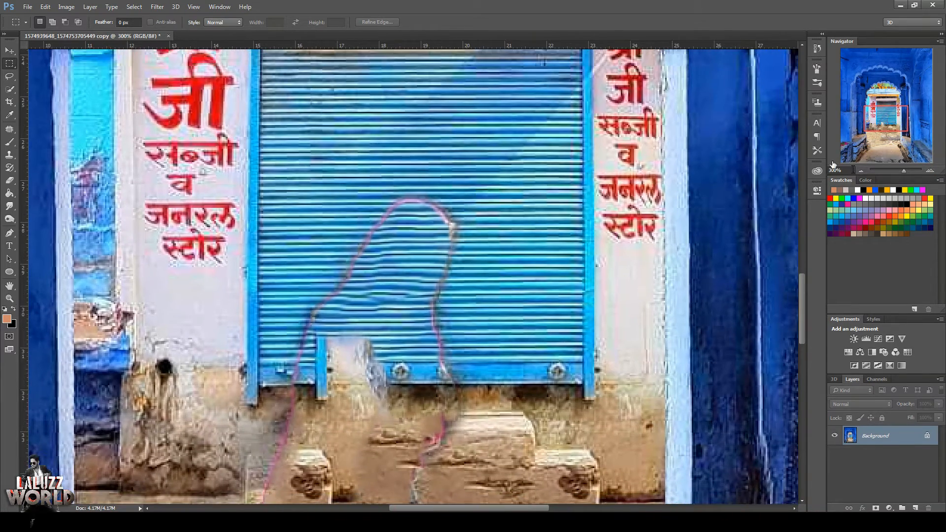
click(930, 171)
click(10, 154)
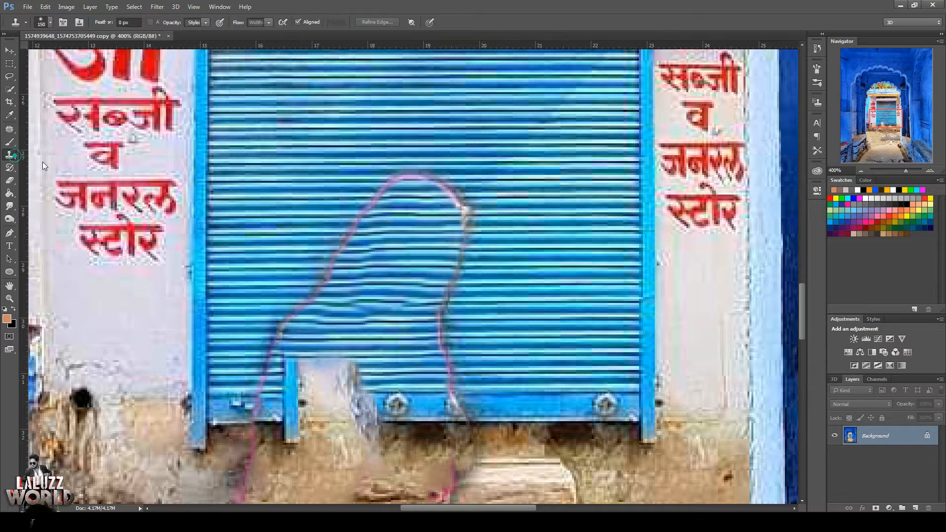
key(bracketleft)
key(bracketleft)
key(bracketleft)
key(bracketleft)
key(bracketleft)
key(bracketleft)
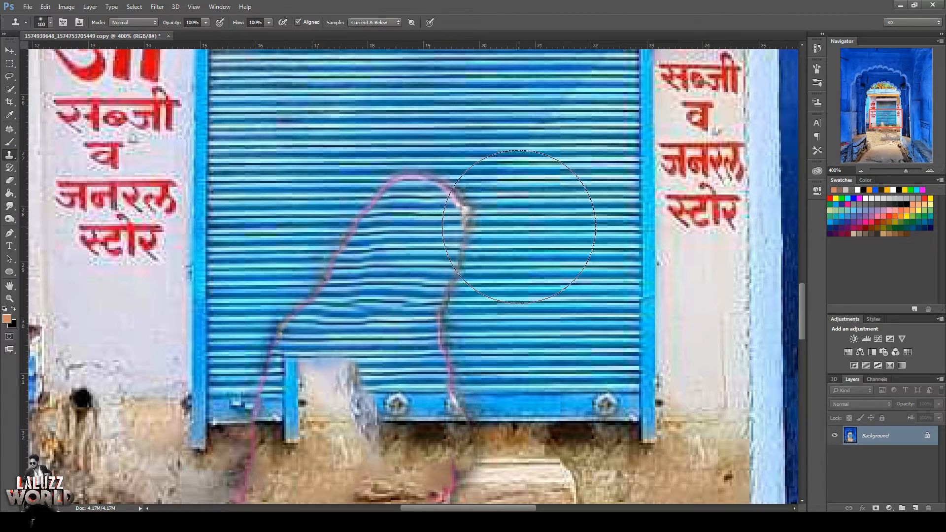
mouse_move(532, 215)
mouse_down()
mouse_move(364, 217)
mouse_move(385, 198)
mouse_move(401, 202)
mouse_move(400, 180)
mouse_up()
alt+click(545, 187)
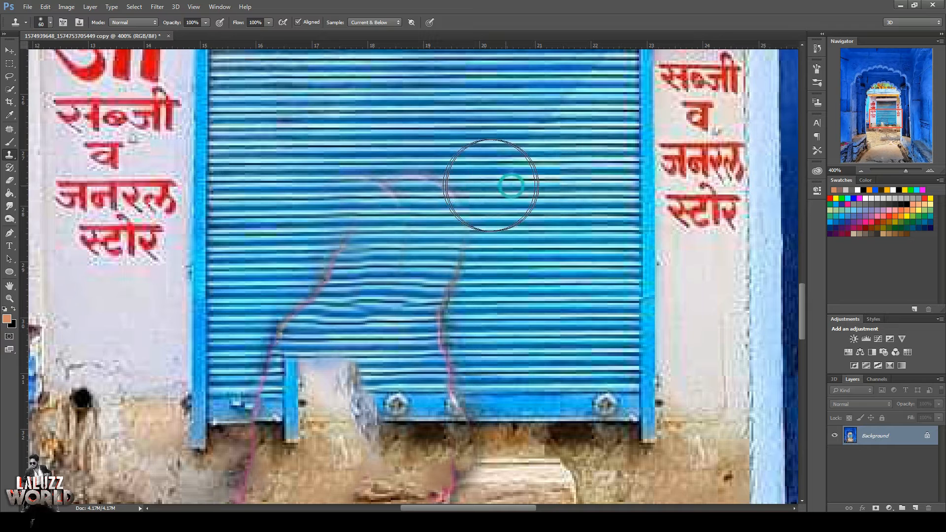
mouse_move(460, 185)
mouse_down()
mouse_move(359, 183)
mouse_move(289, 200)
mouse_move(312, 197)
mouse_up()
Clone clean slats across the middle and lower shutter to cover the distorted slats and remaining outline above the bottom rail.
alt+click(525, 268)
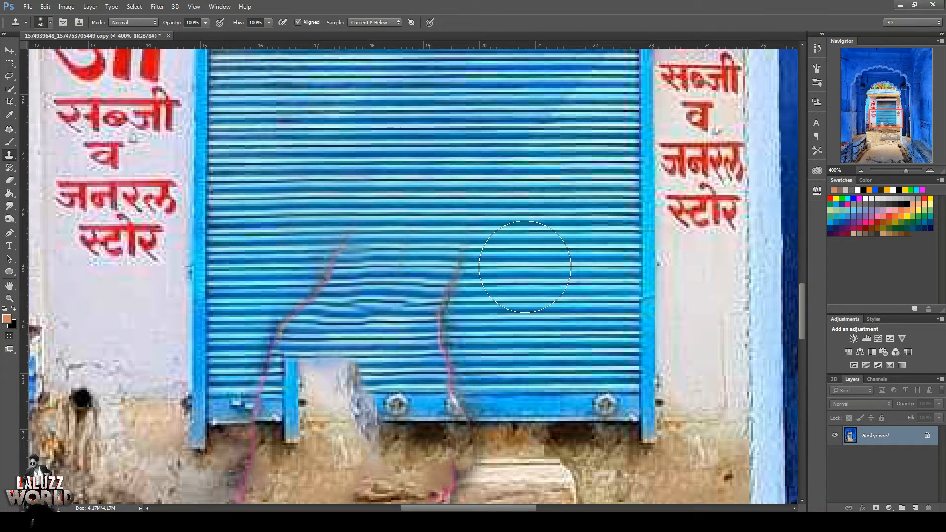
mouse_move(466, 261)
mouse_down()
mouse_move(481, 265)
mouse_move(444, 291)
mouse_move(404, 281)
mouse_move(370, 253)
mouse_move(353, 262)
mouse_move(282, 253)
mouse_up()
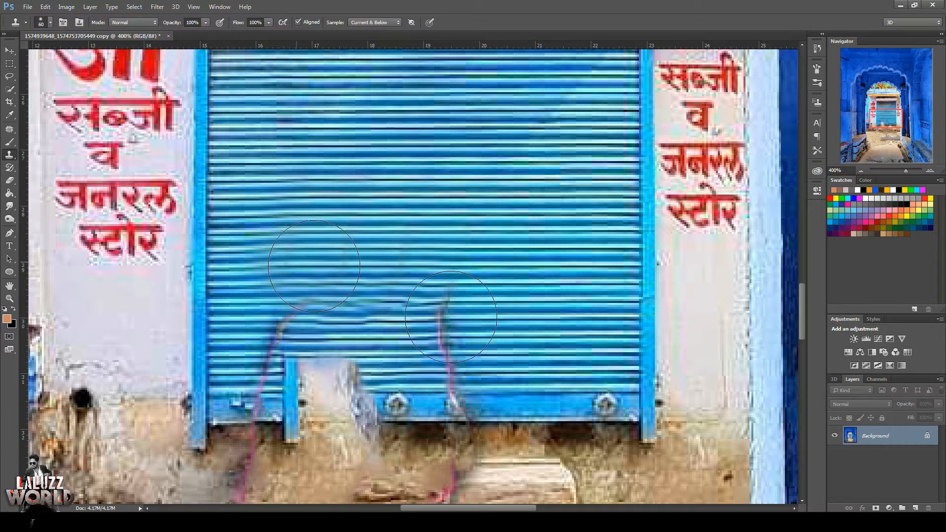
alt+click(523, 337)
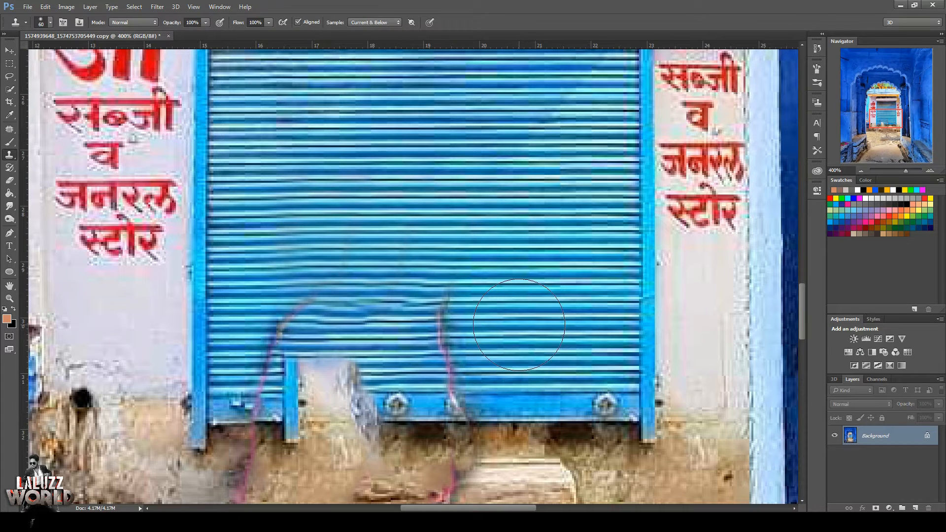
drag(473, 328, 284, 324)
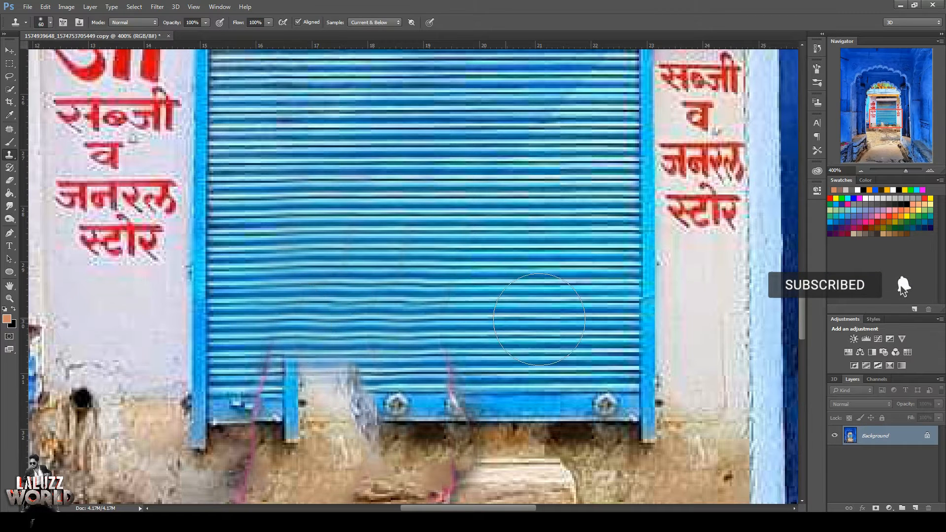
Copy a rectangle of clean slats from the shutter's lower right, feathered by 0.5 pixels, to a new layer.
click(9, 63)
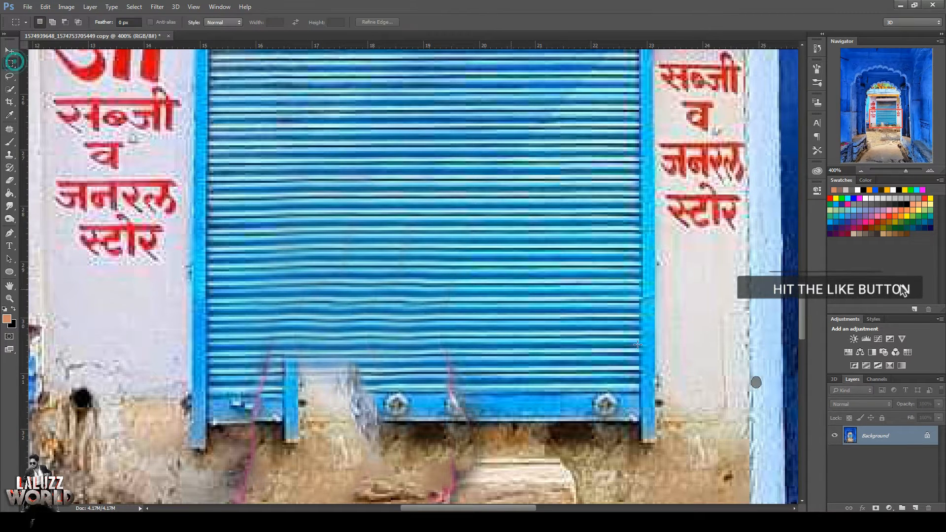
drag(510, 319, 638, 393)
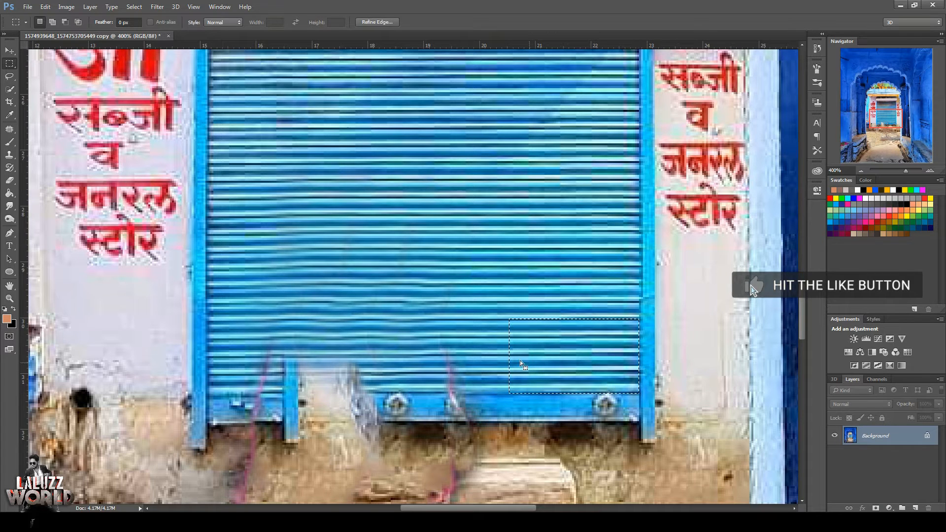
right_click(520, 341)
click(548, 161)
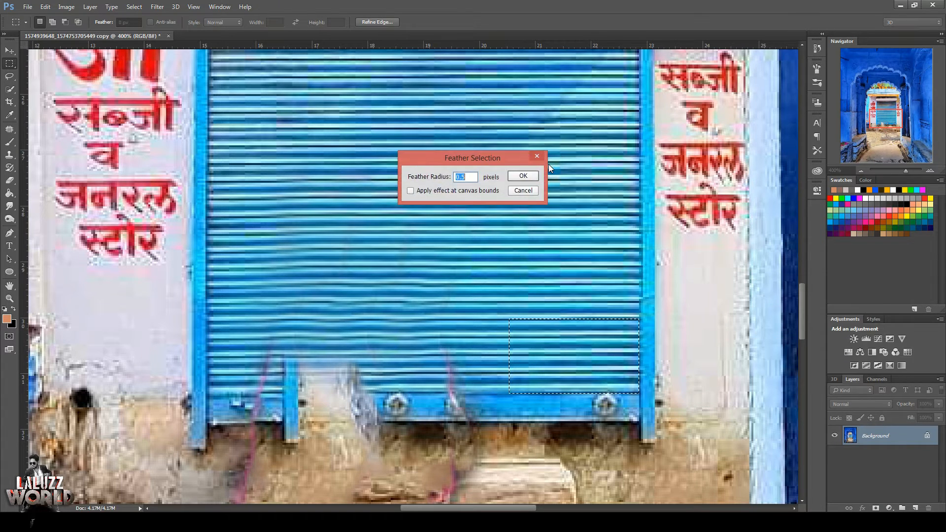
key(Return)
key(ctrl+j)
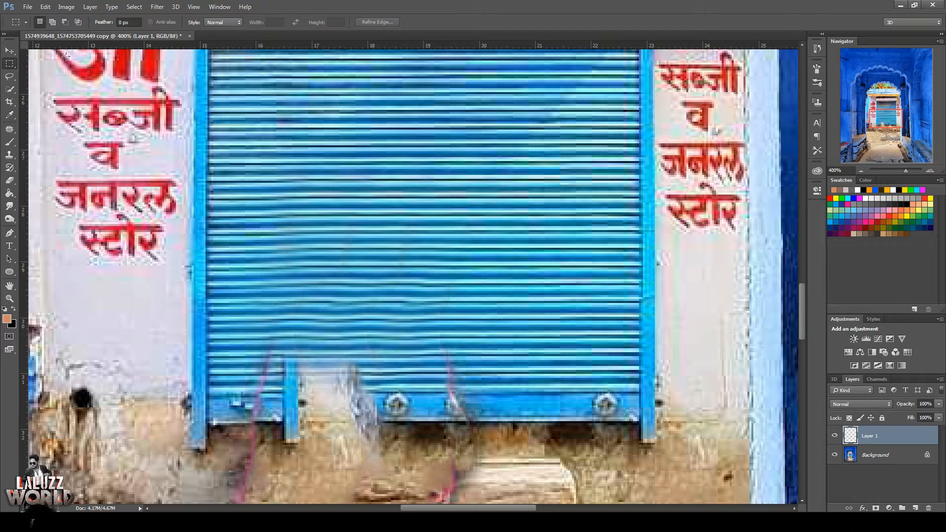
Stretch the copied slat patch leftward to about 329% width so it spans the whole shutter.
click(11, 51)
drag(506, 355, 199, 355)
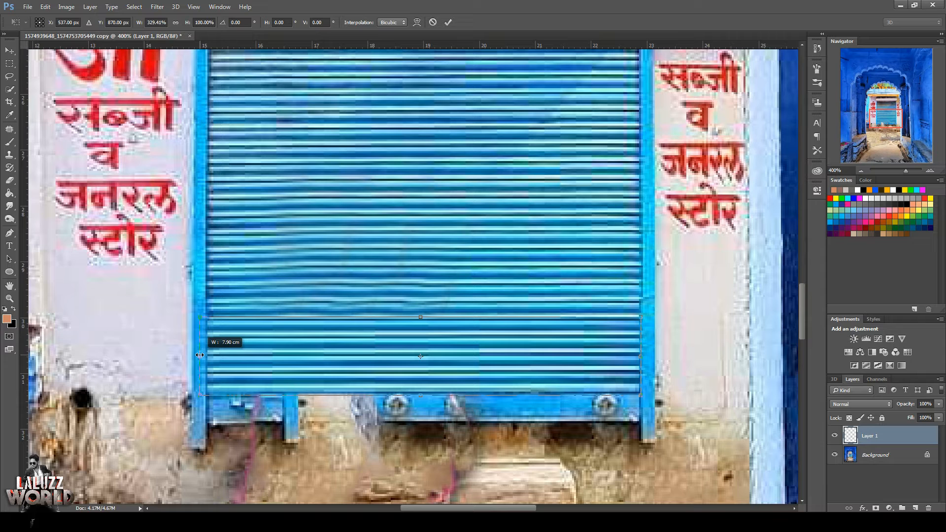
key(Return)
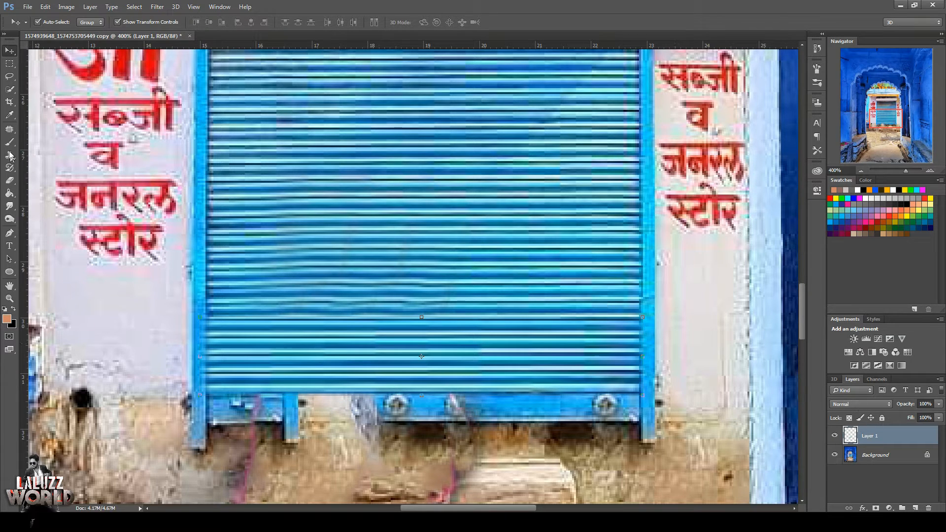
Erase the slat patch where it overlaps the shutter's left frame and soften its left end.
click(10, 180)
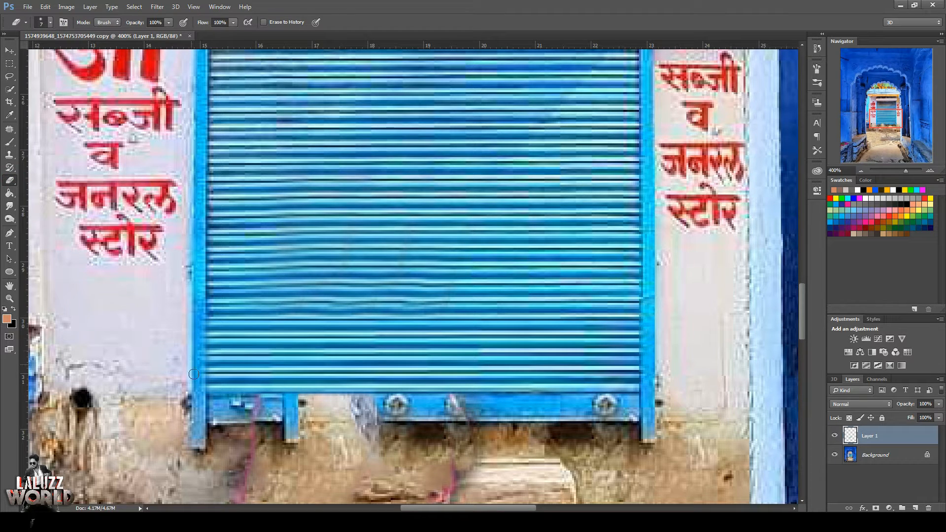
drag(193, 374, 202, 323)
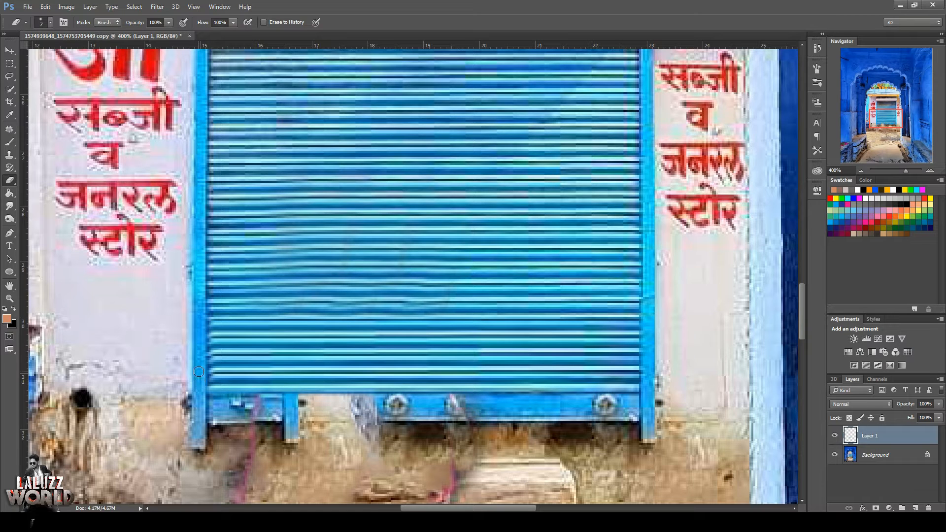
mouse_move(199, 361)
mouse_down()
mouse_move(203, 330)
mouse_move(197, 382)
mouse_up()
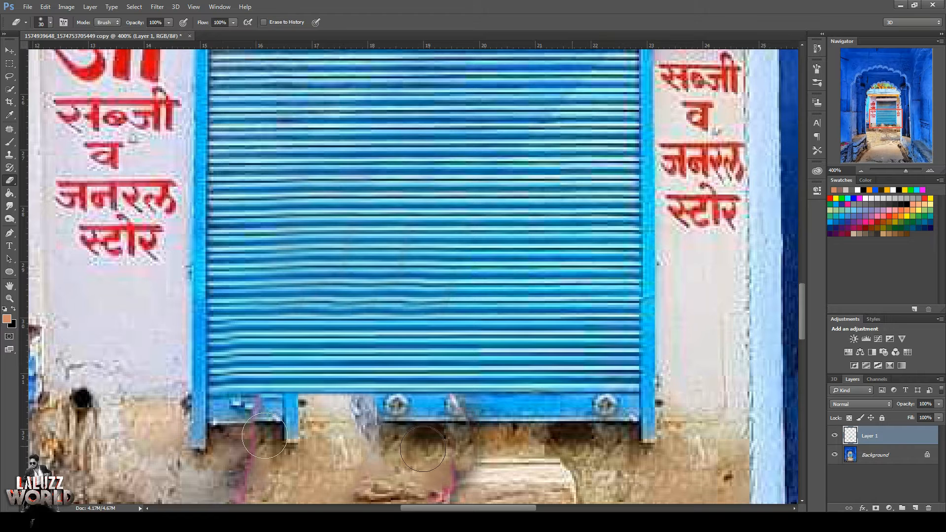
key(v)
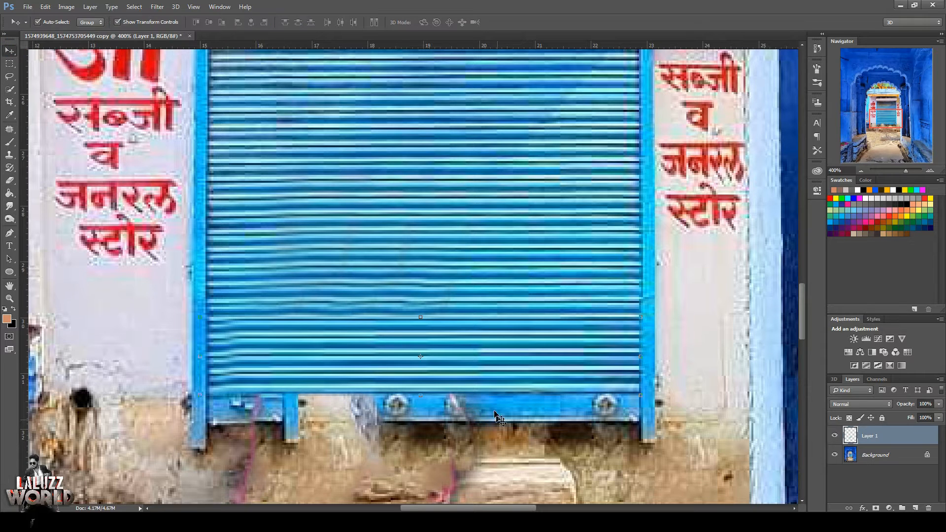
Copy the right section of the shutter's bottom rail with its bolt from the Background layer to a new layer.
click(9, 63)
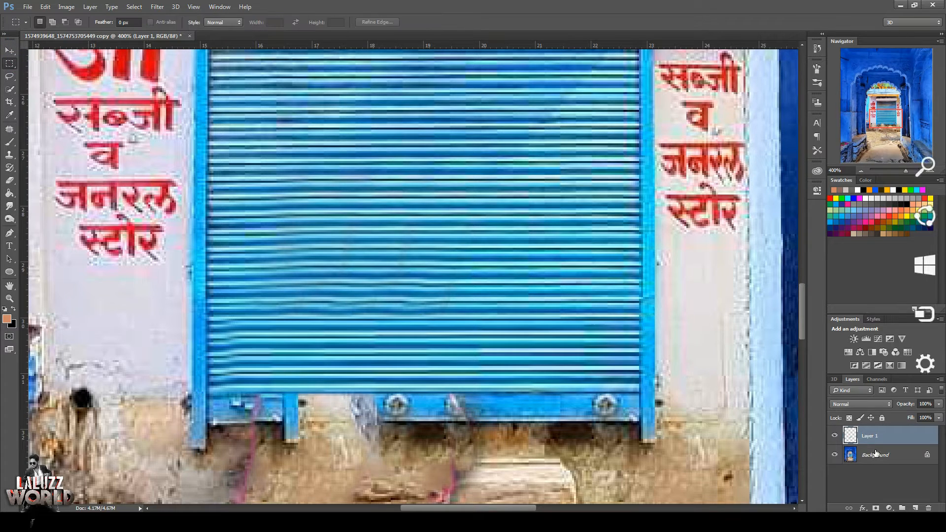
click(875, 454)
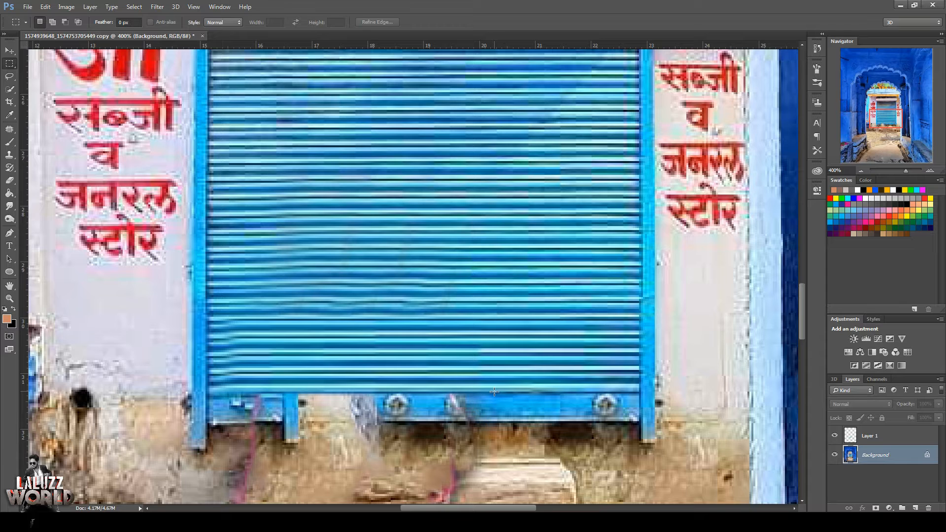
drag(486, 384, 637, 421)
key(ctrl+j)
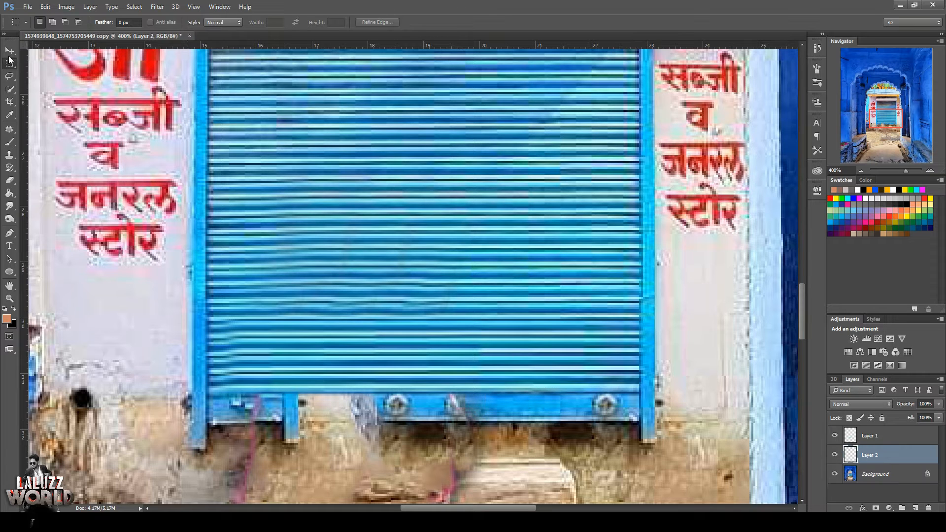
Flip the copied rail section horizontally and align it with the left end of the shutter's bottom rail.
key(v)
right_click(583, 401)
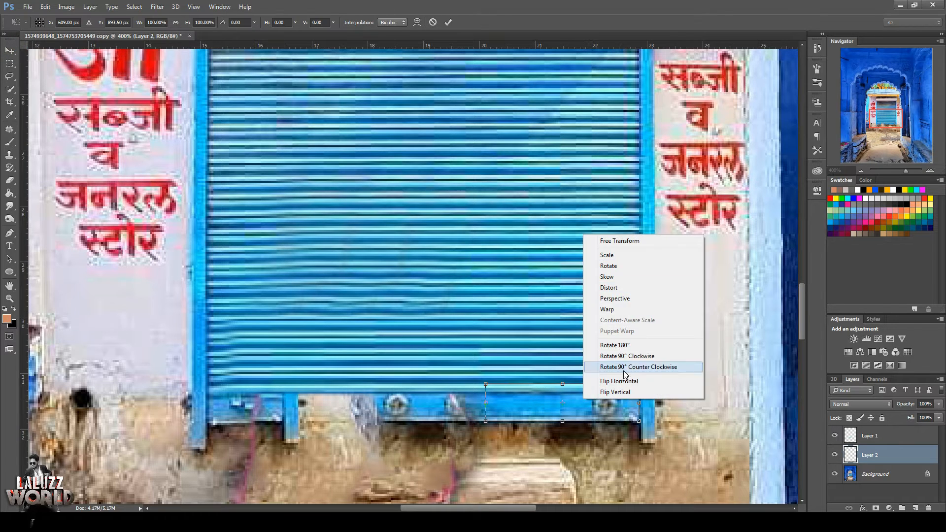
click(606, 387)
drag(566, 418, 288, 417)
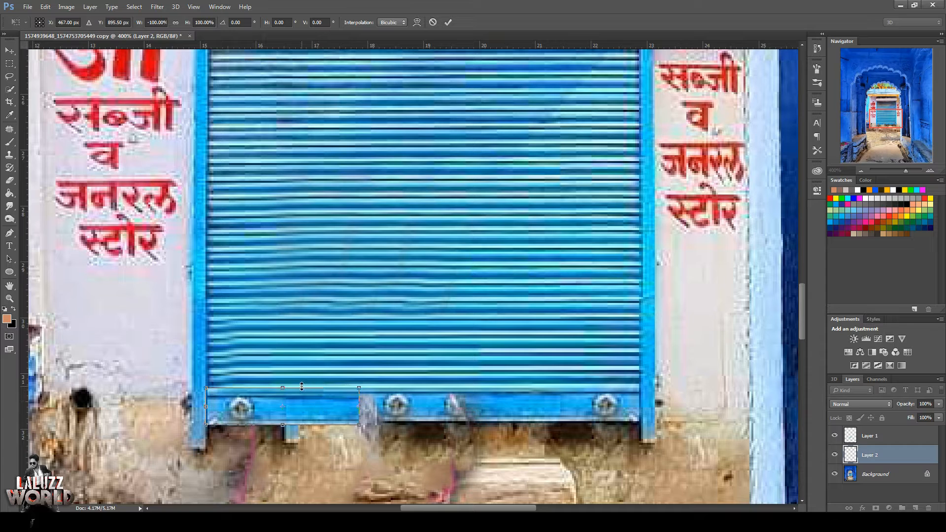
drag(284, 387, 282, 387)
key(Return)
key(Right)
key(Right)
key(Up)
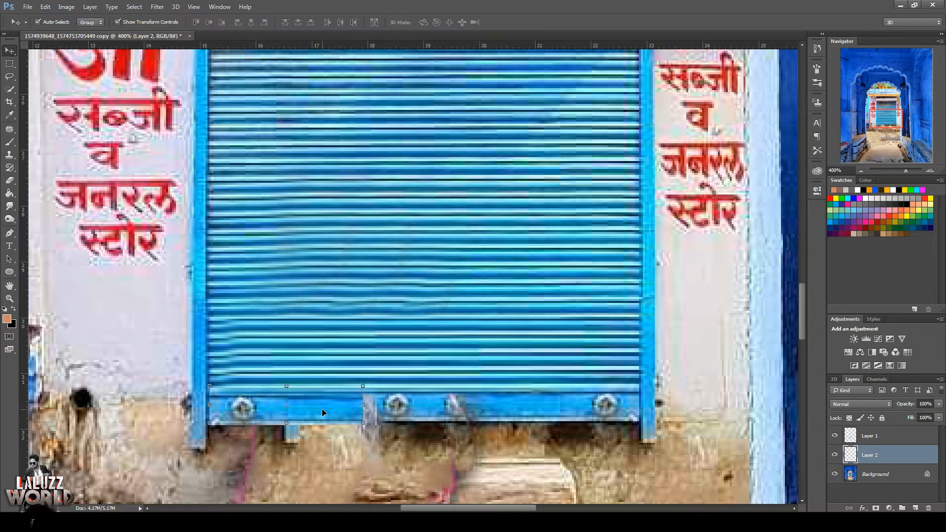
key(Left)
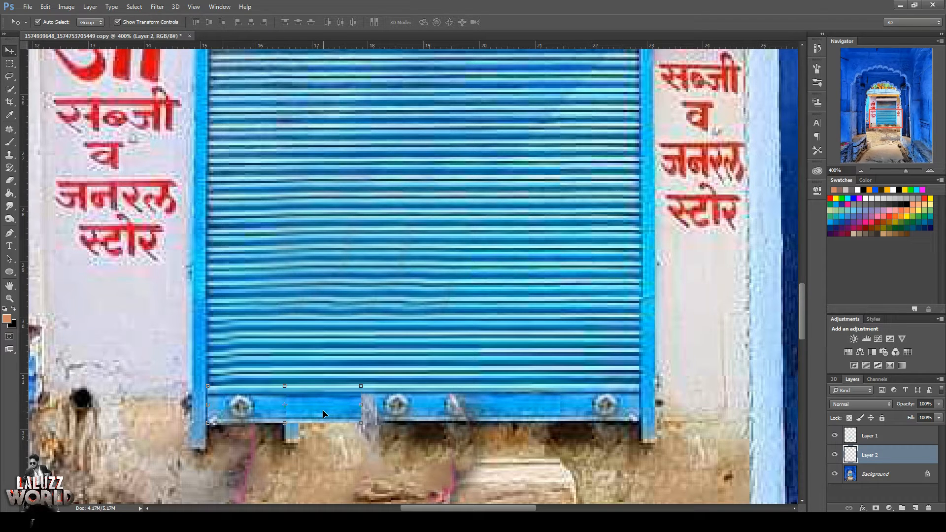
Erase the smeared end of the flipped rail patch between its bolt and the middle bolt.
key(e)
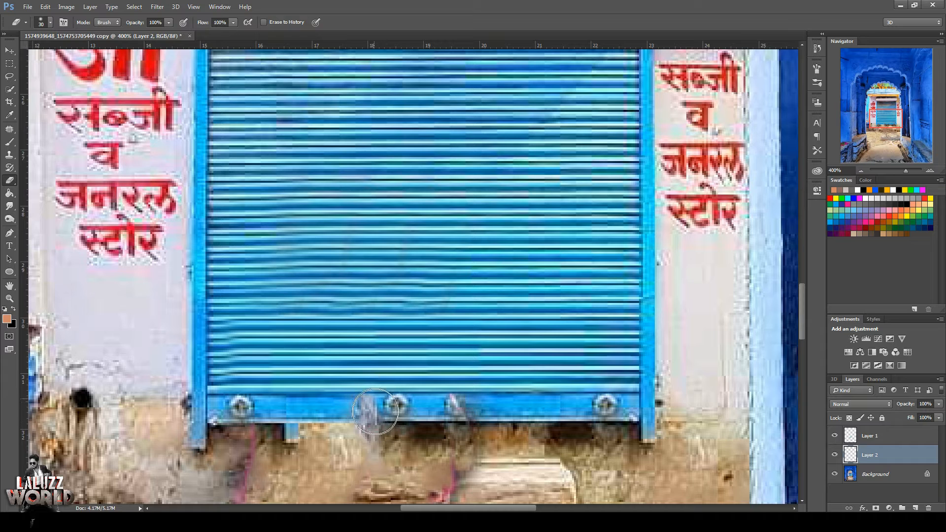
mouse_move(375, 412)
mouse_down()
mouse_move(347, 407)
mouse_move(343, 417)
mouse_move(335, 407)
mouse_up()
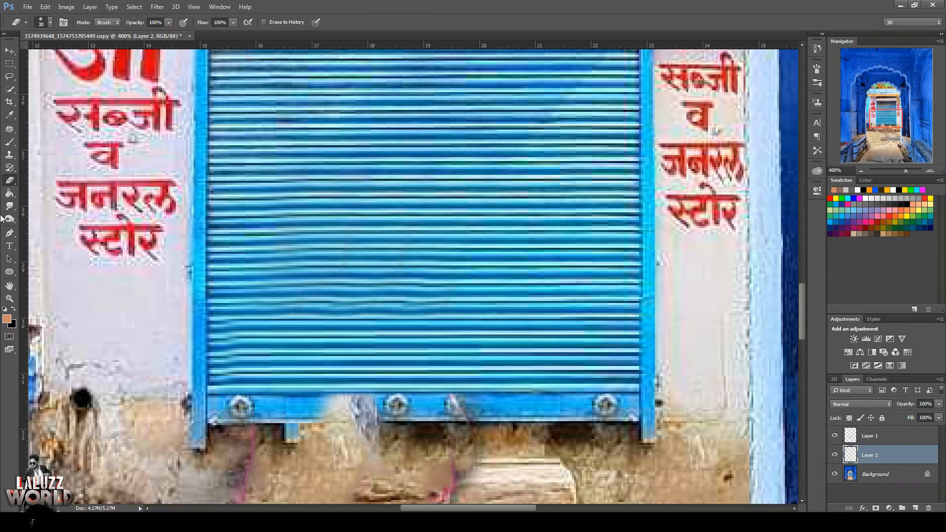
Copy the plain bottom rail section beside the rightmost bolt from the Background layer to a new layer.
click(9, 63)
drag(491, 392, 586, 422)
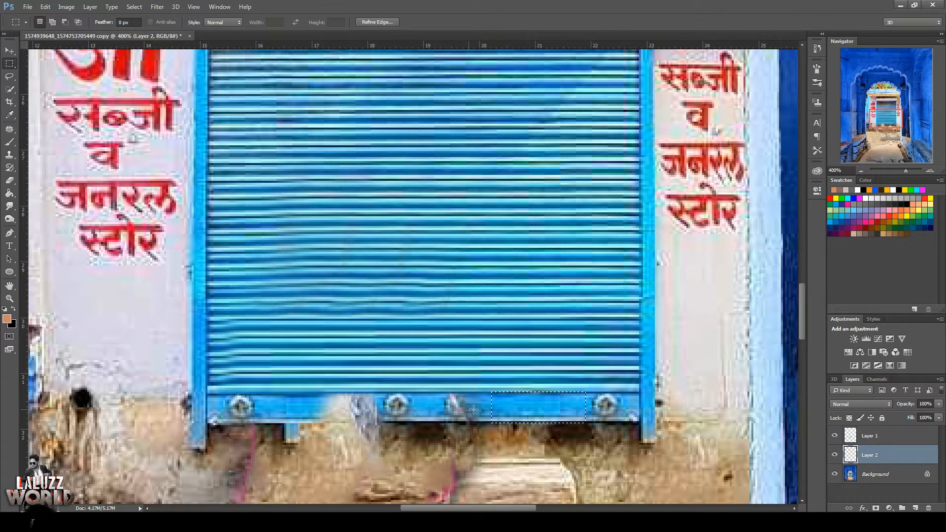
key(ctrl+j)
key(Return)
key(alt+bracketleft)
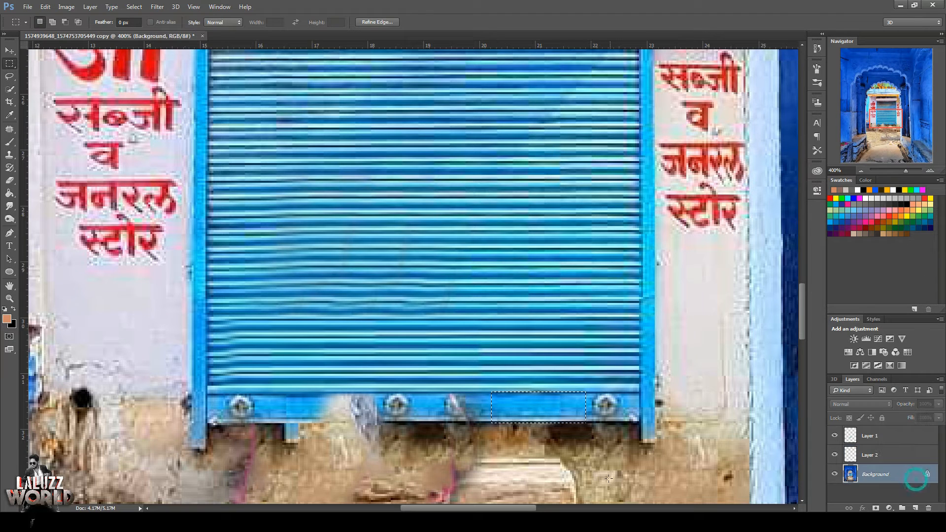
key(ctrl+j)
Stretch the copied rail section leftward to about 340% width so it covers the rail between the two outer bolts.
key(v)
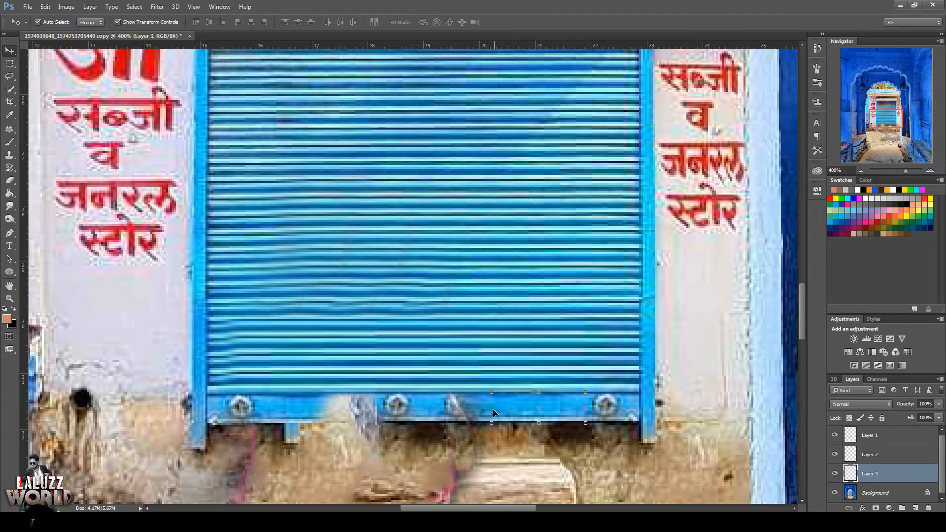
drag(493, 411, 265, 408)
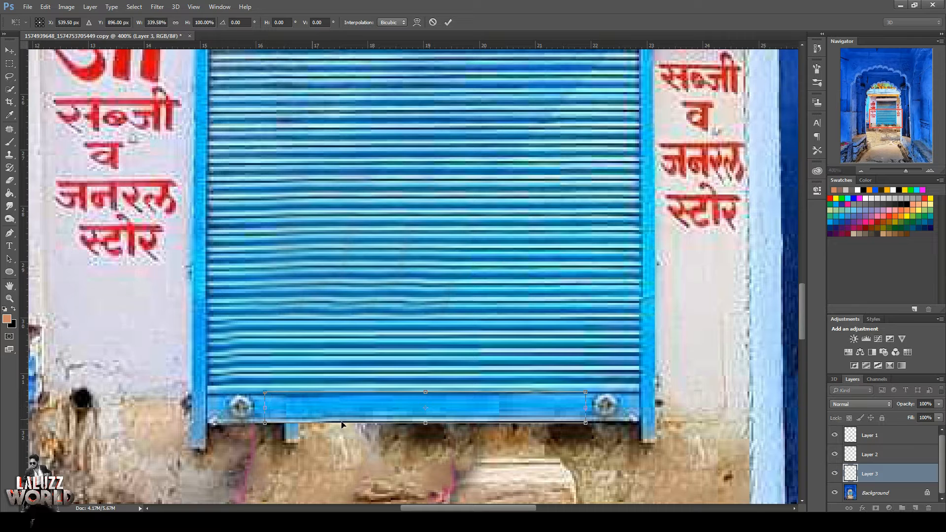
key(Return)
click(699, 444)
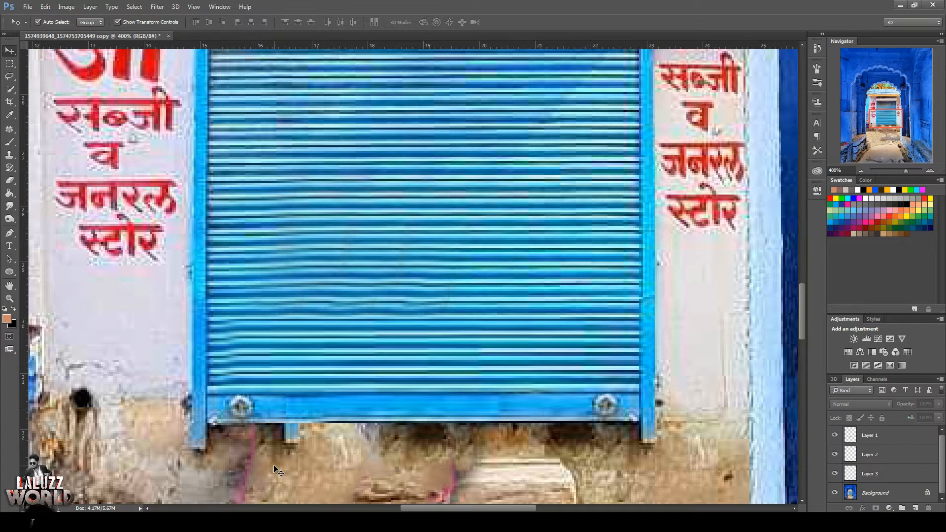
Duplicate the Background layer and hide the original.
click(875, 490)
key(ctrl+j)
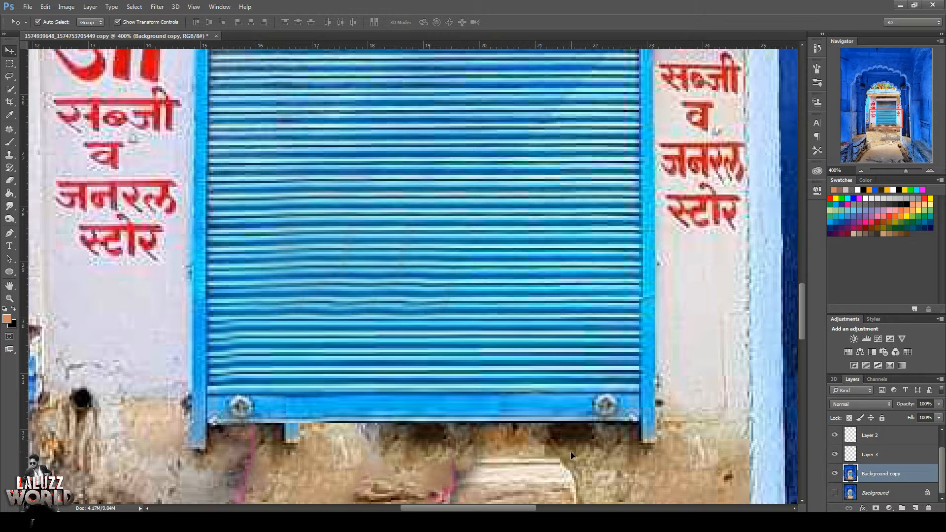
Outline the right half of the stone steps below the shutter with the Patch tool and copy it to a new layer.
drag(897, 126, 898, 132)
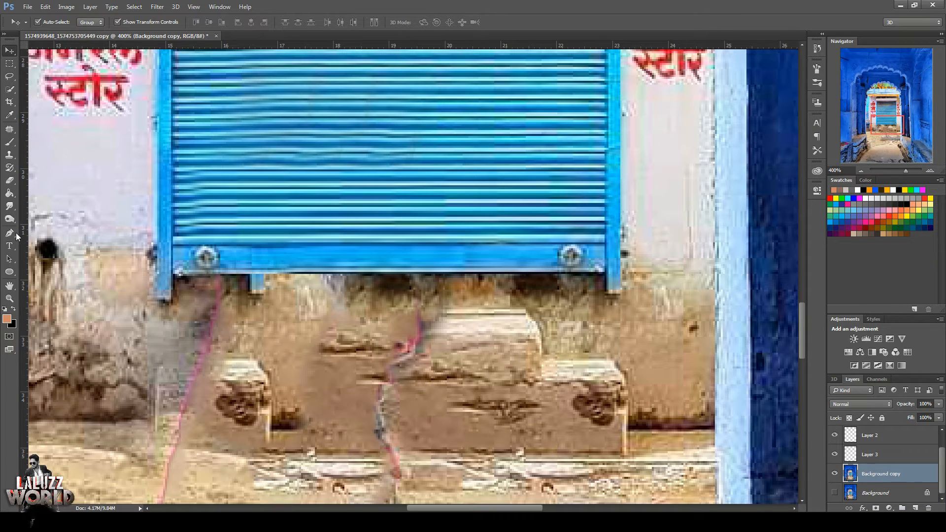
click(9, 129)
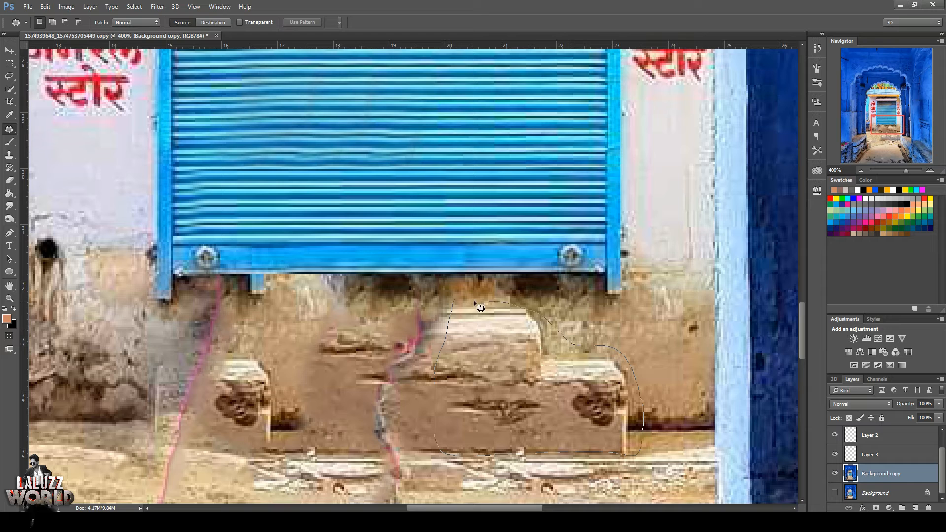
click(531, 470)
drag(453, 460, 592, 458)
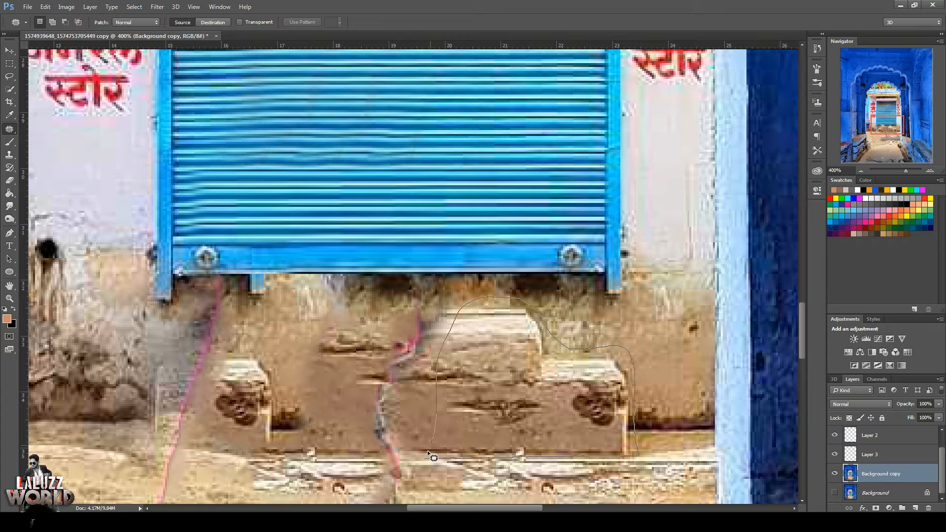
drag(428, 452, 426, 456)
key(ctrl+j)
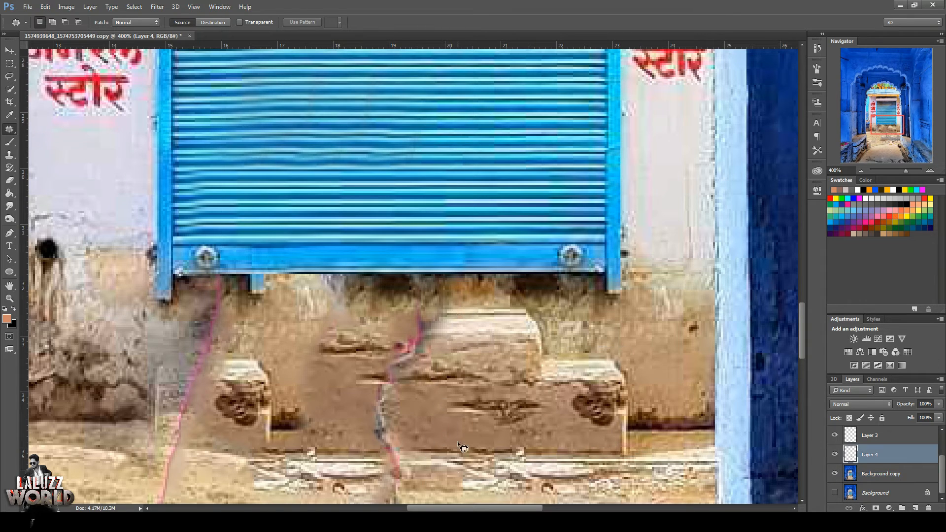
Flip the copied stone steps horizontally and move them left to form the matching left half of the steps.
click(9, 50)
key(ctrl+t)
right_click(553, 191)
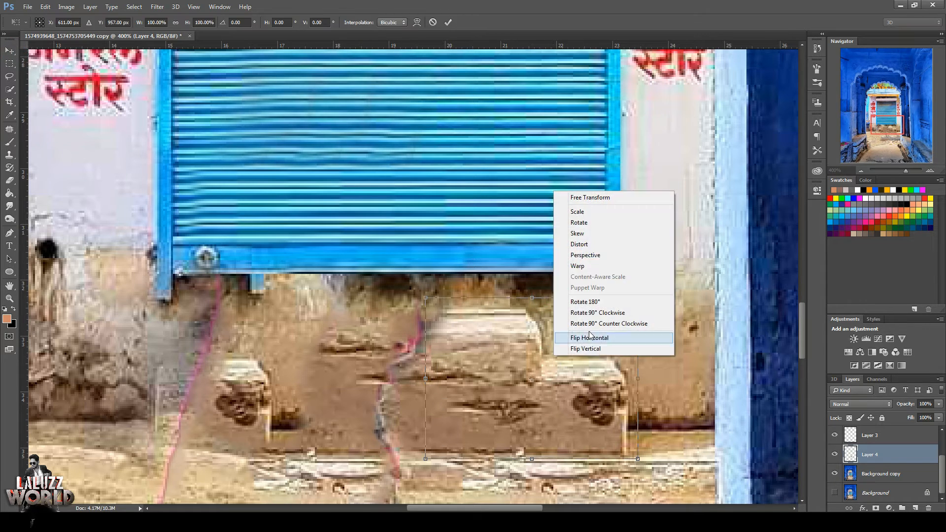
click(590, 339)
drag(559, 419, 410, 423)
key(Return)
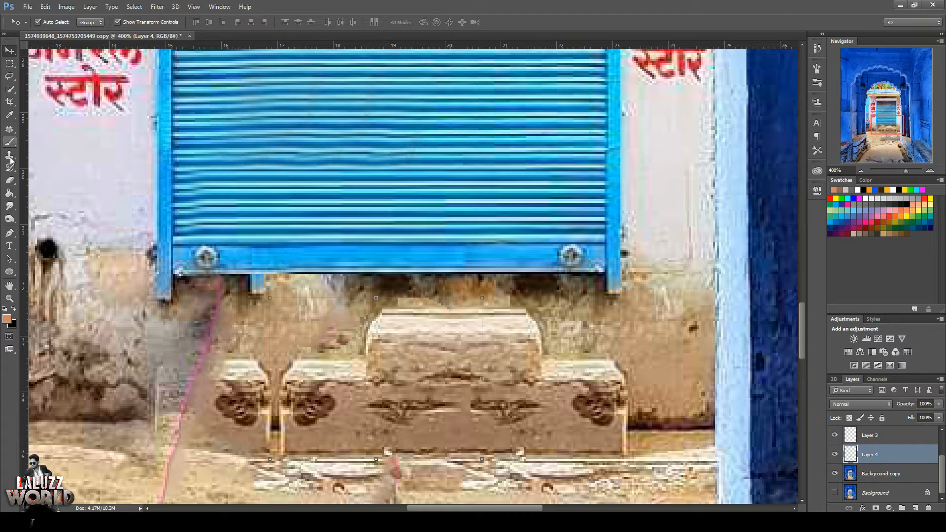
Erase the surplus edges of the flipped steps patch so its seam and top blend with the original.
click(9, 180)
mouse_move(513, 439)
mouse_down()
mouse_move(481, 377)
mouse_move(461, 303)
mouse_move(476, 320)
mouse_move(439, 300)
mouse_move(399, 297)
mouse_up()
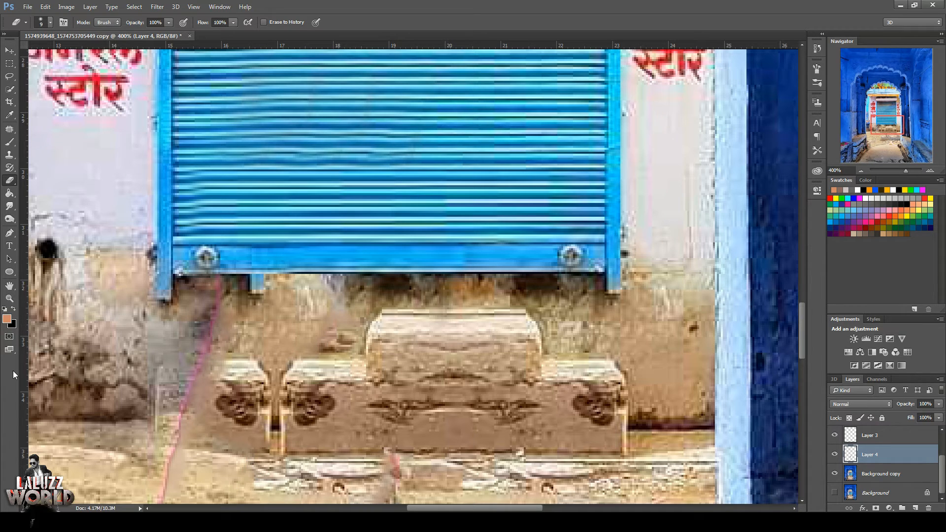
On the Background copy layer, clone wall texture over the pink outline and leftover stone left of the steps.
click(864, 474)
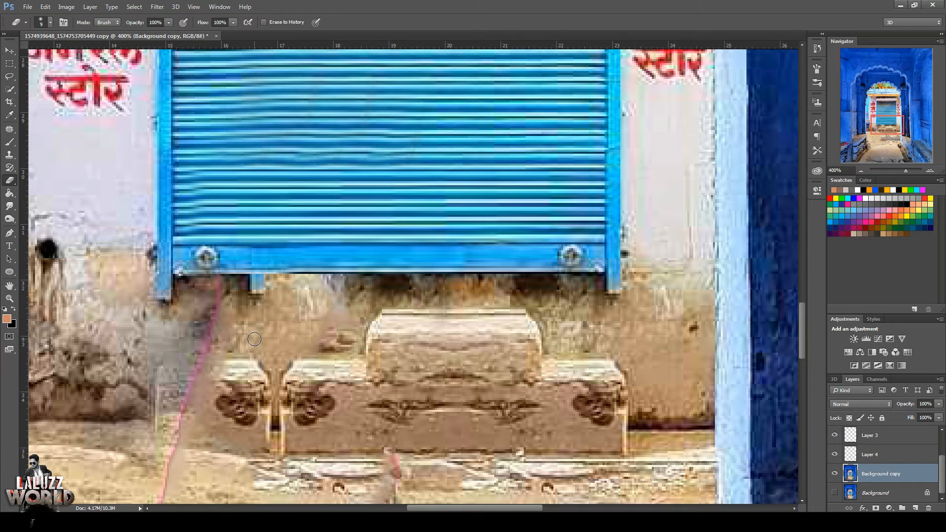
click(9, 155)
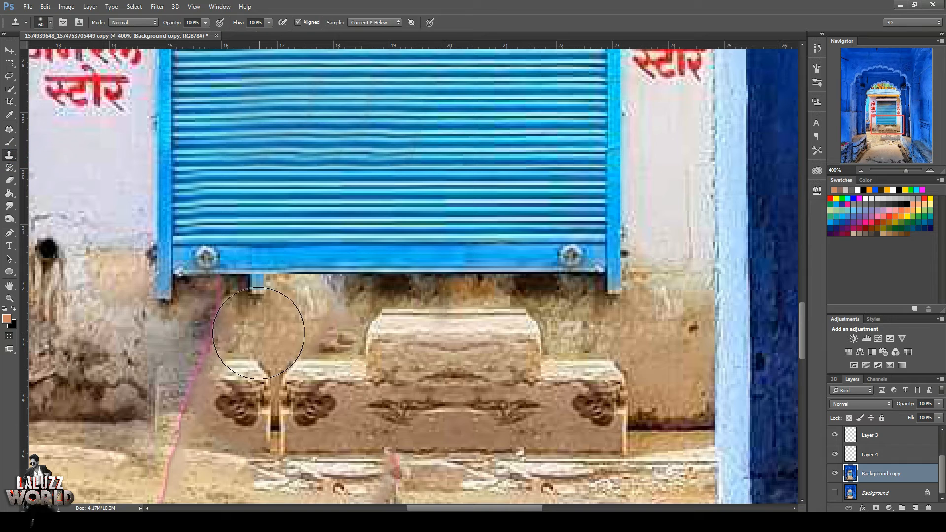
key(bracketleft)
key(bracketleft)
key(bracketleft)
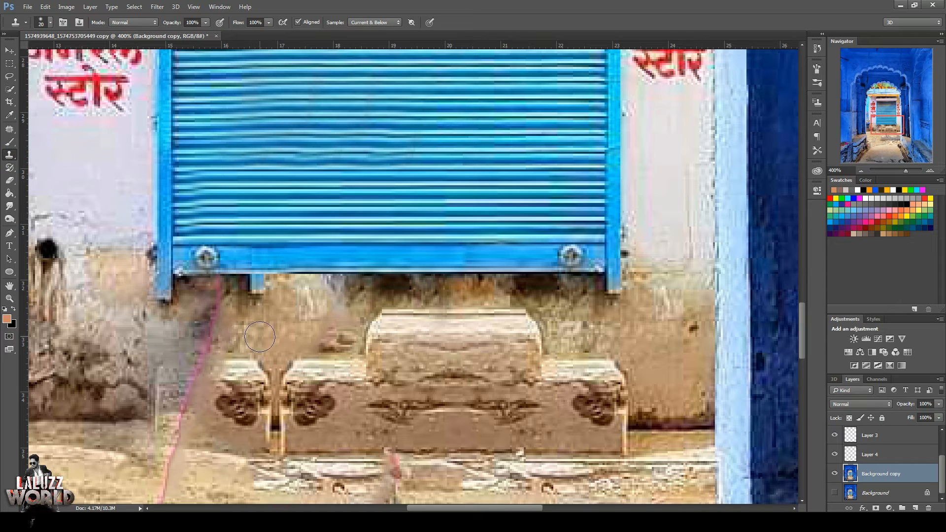
mouse_move(211, 326)
mouse_down()
mouse_move(207, 335)
mouse_move(209, 316)
mouse_move(230, 347)
mouse_move(237, 332)
mouse_move(206, 352)
mouse_move(227, 362)
mouse_move(217, 345)
mouse_move(209, 368)
mouse_move(213, 358)
mouse_up()
mouse_move(238, 363)
mouse_down()
mouse_move(227, 390)
mouse_move(242, 383)
mouse_move(246, 363)
mouse_move(251, 383)
mouse_move(211, 400)
mouse_up()
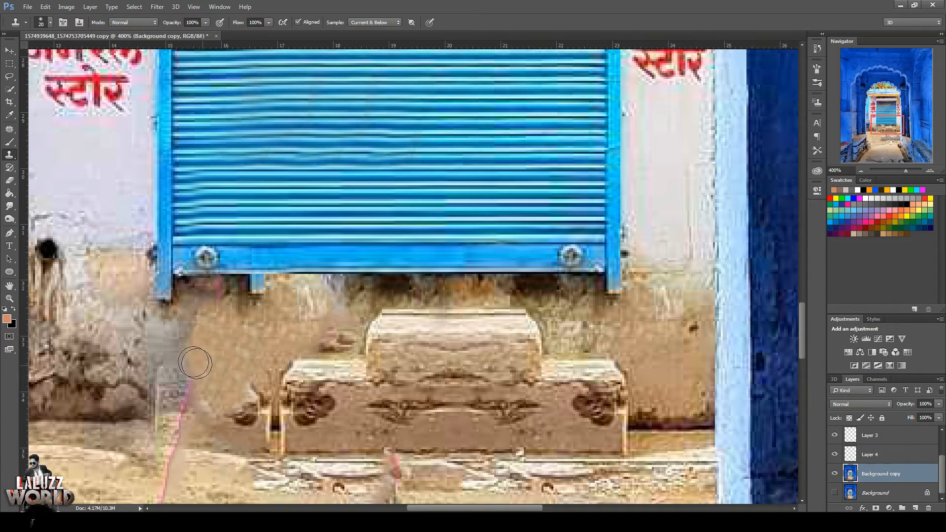
click(192, 303)
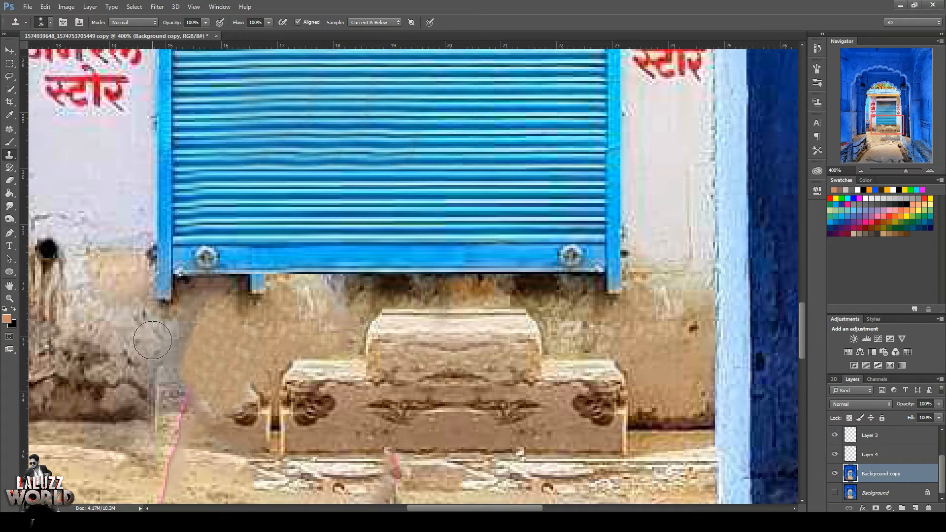
Clone the stained wall and its dark base line across to the steps, covering the remaining stone fragment.
mouse_move(166, 343)
mouse_down()
mouse_move(186, 362)
mouse_move(181, 412)
mouse_move(151, 399)
mouse_move(119, 421)
mouse_move(256, 410)
mouse_up()
alt+click(121, 420)
alt+click(249, 365)
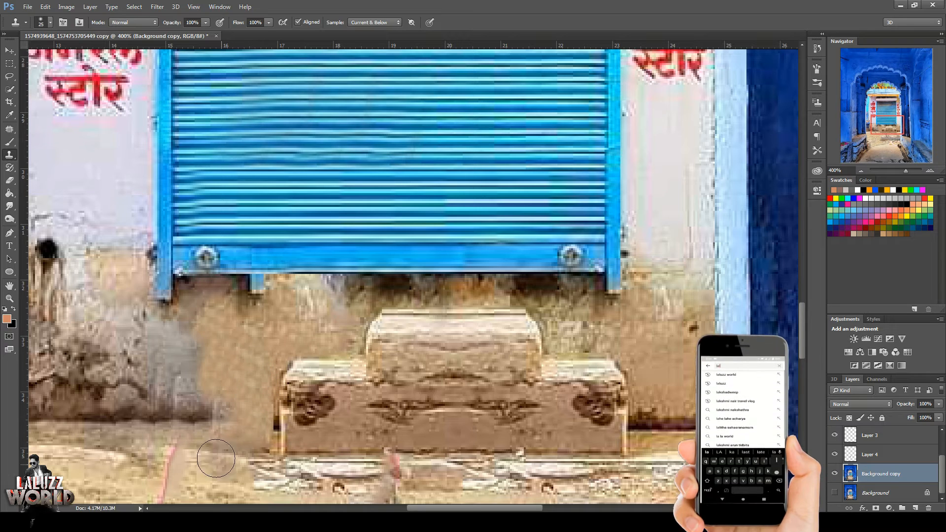
Clone ground texture along the wall base between the pink line and the stone steps.
alt+click(172, 445)
click(212, 446)
drag(235, 438, 248, 452)
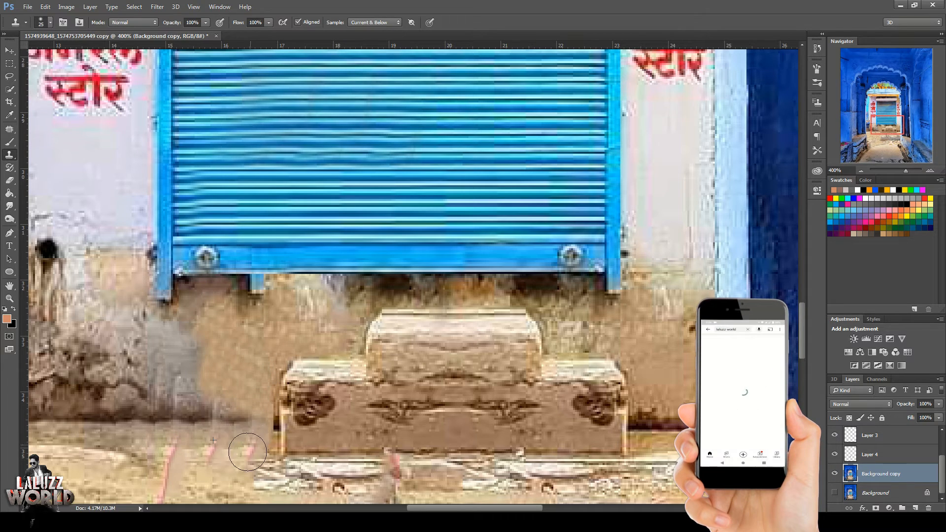
drag(182, 444, 165, 449)
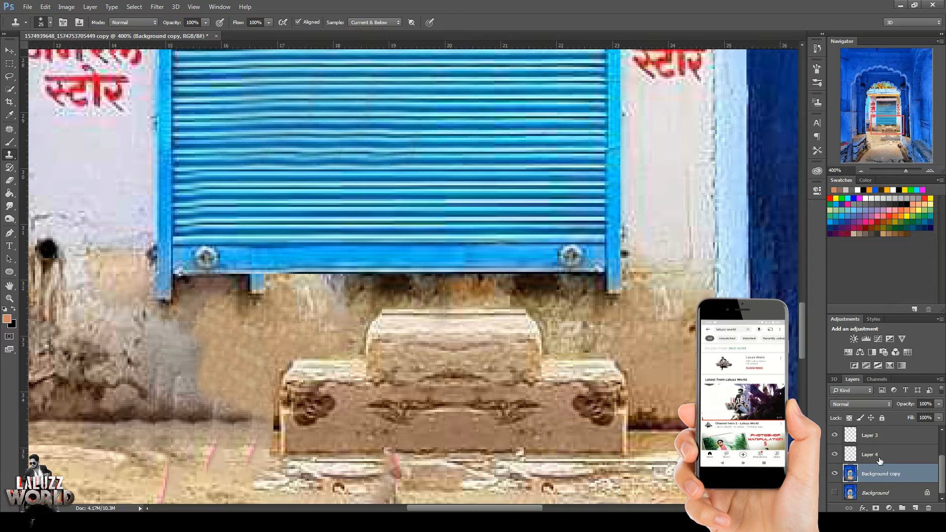
Erase the rough left edge of the mirrored stone steps on Layer 4.
key(v)
click(327, 413)
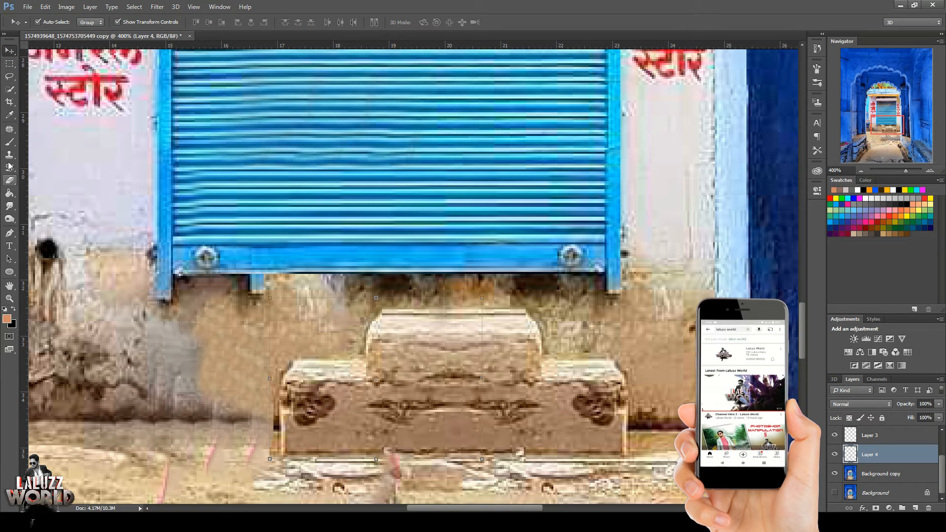
click(10, 180)
mouse_move(255, 449)
mouse_down()
mouse_move(249, 421)
mouse_move(266, 370)
mouse_move(250, 406)
mouse_move(256, 449)
mouse_up()
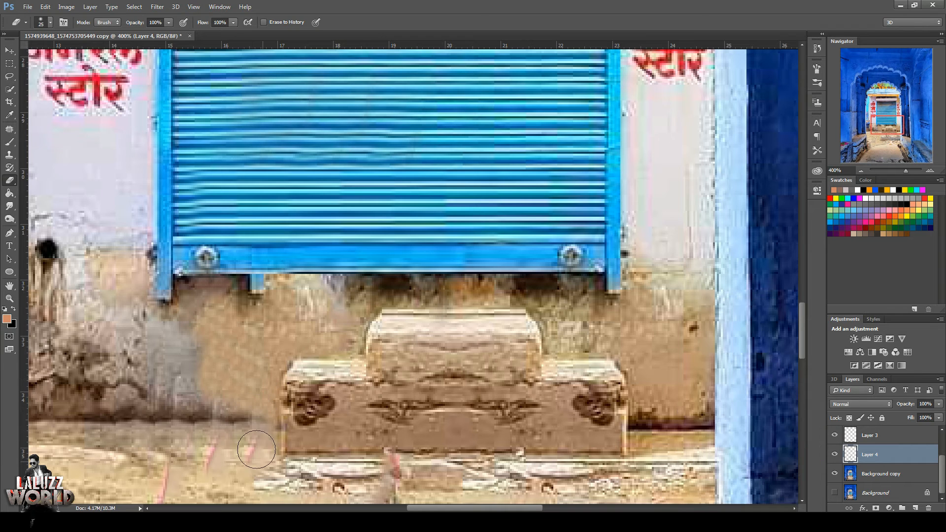
Clone ground texture on the Background copy over the pink streaks left of the steps with a size 10 brush.
click(9, 155)
click(882, 473)
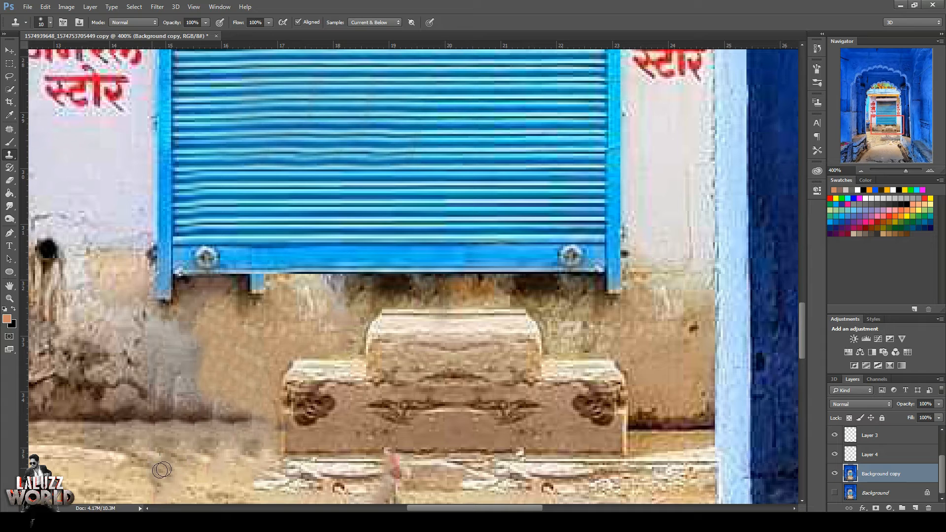
Clone the pavement edging over the pink line directly below the stone steps with a size 25 brush.
drag(889, 125, 888, 130)
key(bracketright)
key(bracketright)
key(bracketright)
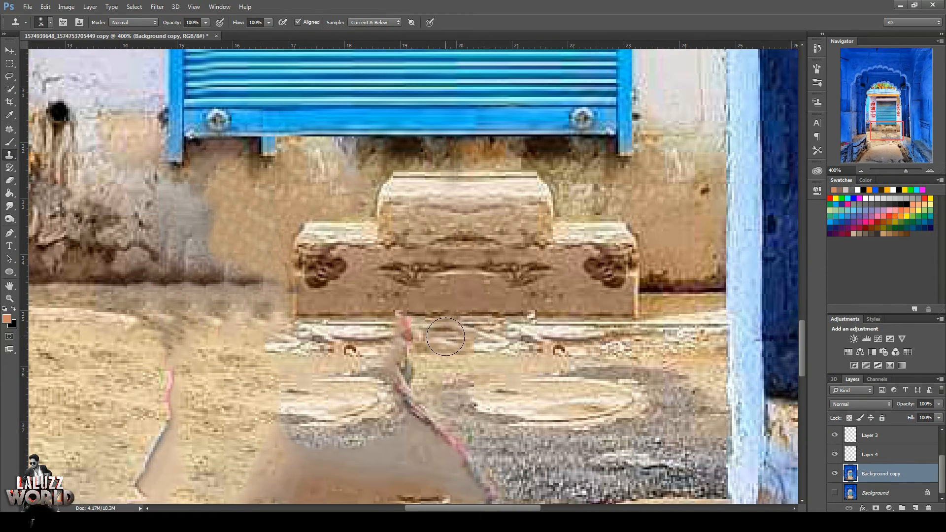
alt+click(446, 335)
click(410, 330)
drag(410, 331, 394, 333)
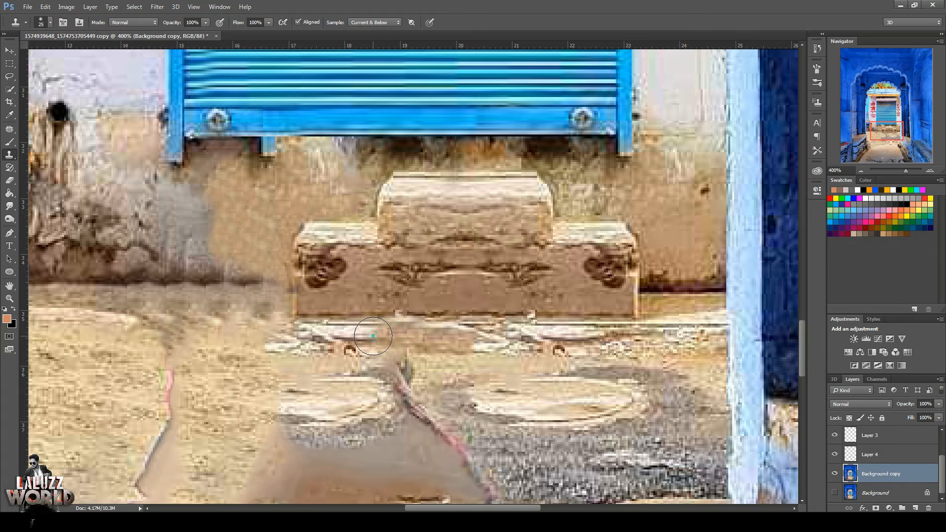
click(373, 336)
Clone sandy ground over the left part of the white pavement edging below the steps.
alt+click(241, 355)
drag(277, 348, 350, 346)
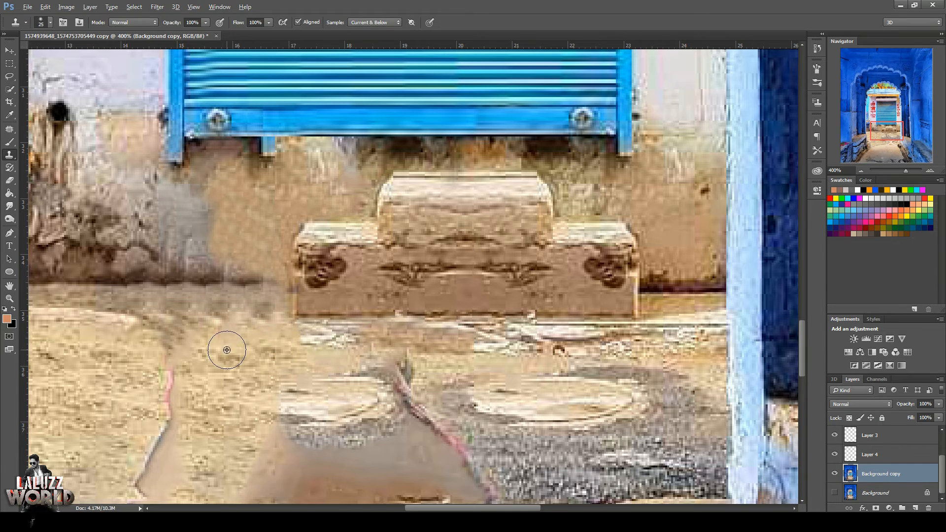
alt+click(226, 350)
mouse_move(294, 355)
mouse_down()
mouse_move(323, 345)
mouse_move(296, 340)
mouse_up()
Clone sand over the left pink line and the pale ridge near the wall base to even out the ground.
alt+click(102, 382)
mouse_move(162, 378)
mouse_down()
mouse_move(168, 417)
mouse_move(134, 465)
mouse_up()
alt+click(126, 393)
mouse_move(159, 412)
mouse_down()
mouse_move(180, 454)
mouse_move(191, 401)
mouse_move(138, 440)
mouse_move(138, 493)
mouse_up()
alt+click(166, 350)
mouse_move(215, 326)
mouse_down()
mouse_move(268, 337)
mouse_move(171, 350)
mouse_move(100, 324)
mouse_move(47, 327)
mouse_up()
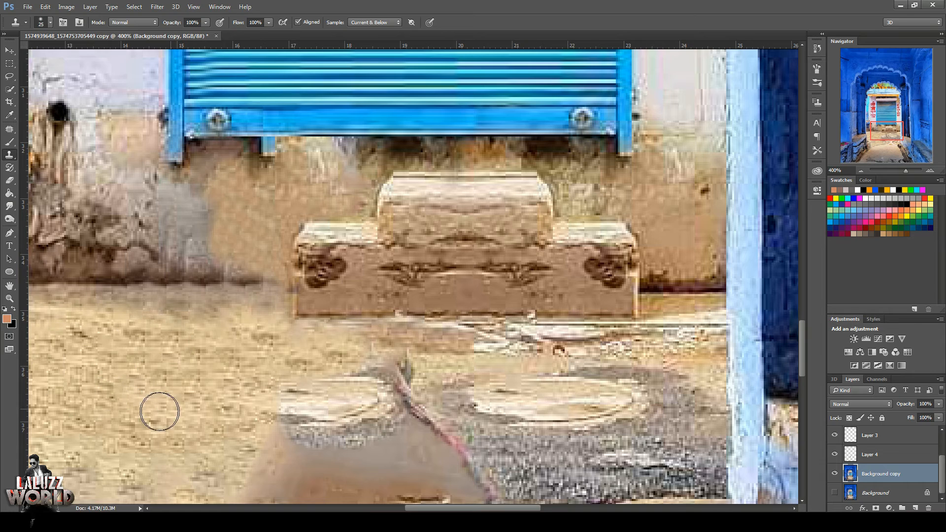
Clone gravel over the curved pink line, and sand over the left oval stone and the brown smear below it.
drag(649, 290, 637, 127)
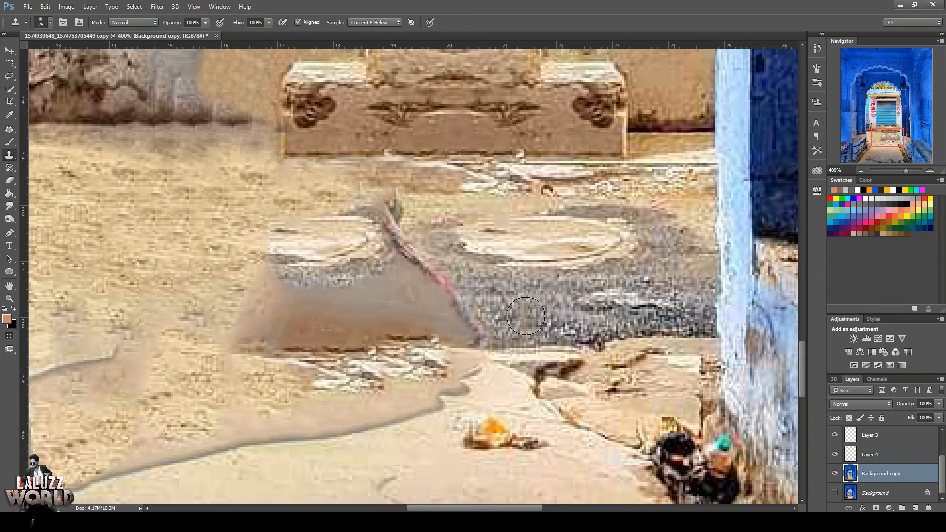
mouse_move(526, 316)
mouse_down()
mouse_move(488, 326)
mouse_move(457, 307)
mouse_move(472, 329)
mouse_move(439, 306)
mouse_move(421, 309)
mouse_move(427, 284)
mouse_move(454, 298)
mouse_move(431, 270)
mouse_move(434, 285)
mouse_move(428, 256)
mouse_move(422, 269)
mouse_move(404, 234)
mouse_move(420, 220)
mouse_up()
alt+click(207, 263)
mouse_move(276, 261)
mouse_down()
mouse_move(321, 249)
mouse_move(334, 224)
mouse_move(372, 218)
mouse_move(309, 260)
mouse_up()
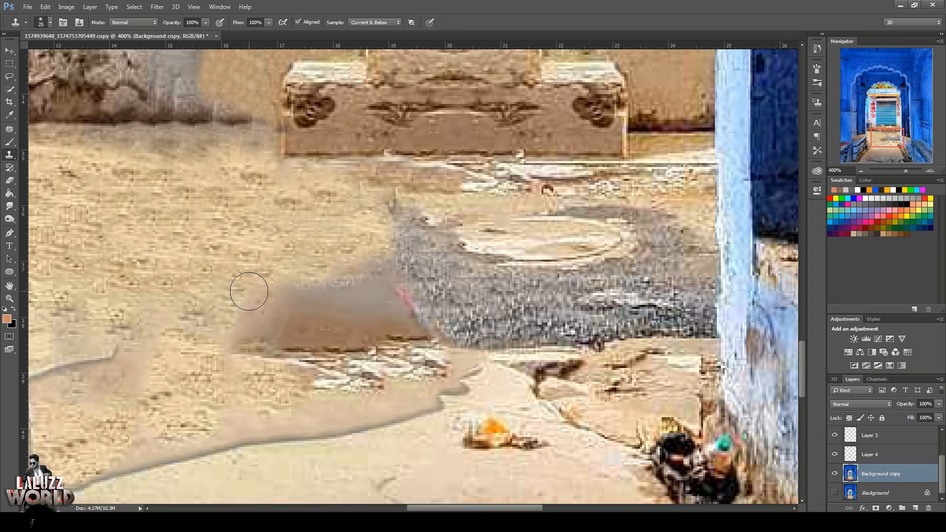
mouse_move(248, 292)
mouse_down()
mouse_move(309, 282)
mouse_move(364, 291)
mouse_move(297, 304)
mouse_move(295, 324)
mouse_move(269, 326)
mouse_move(277, 304)
mouse_move(255, 325)
mouse_move(354, 323)
mouse_move(371, 303)
mouse_move(369, 285)
mouse_move(399, 308)
mouse_up()
Clone the smooth foreground pavement over the shadow edge and white debris with a size 45 brush.
key(bracketright)
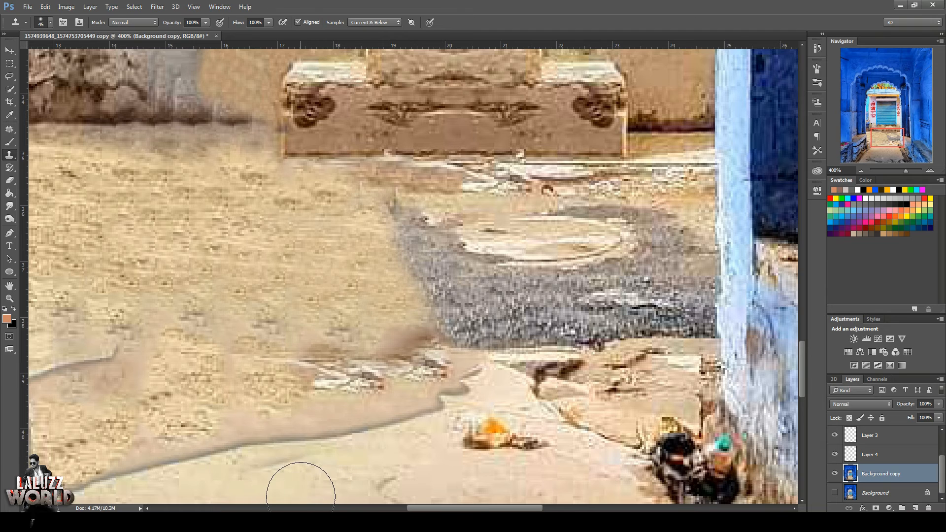
alt+click(301, 494)
mouse_move(299, 487)
mouse_down()
mouse_move(319, 457)
mouse_move(229, 427)
mouse_move(220, 458)
mouse_move(186, 445)
mouse_move(167, 421)
mouse_move(344, 419)
mouse_move(268, 411)
mouse_move(362, 415)
mouse_move(358, 399)
mouse_move(440, 388)
mouse_move(392, 364)
mouse_move(312, 377)
mouse_move(444, 379)
mouse_up()
drag(322, 382, 423, 338)
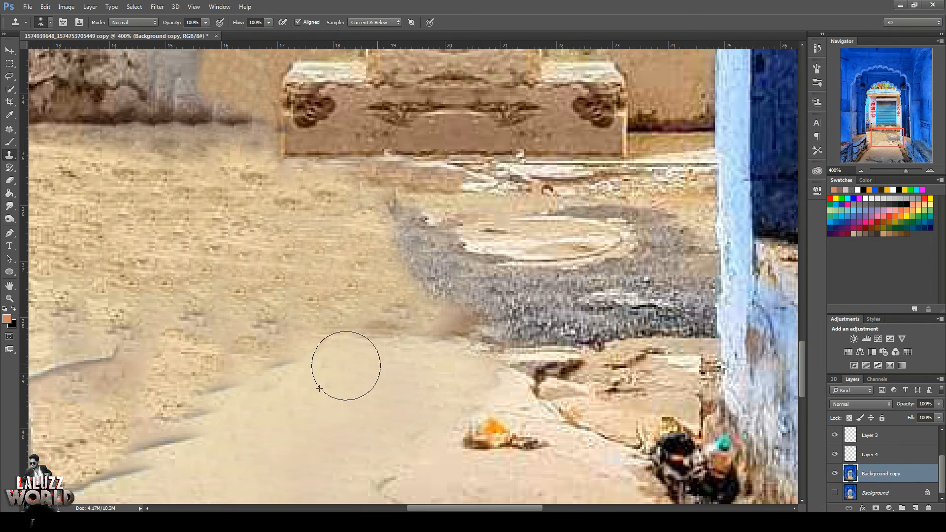
mouse_move(416, 374)
mouse_down()
mouse_move(423, 340)
mouse_move(389, 321)
mouse_move(364, 350)
mouse_move(353, 325)
mouse_move(207, 396)
mouse_move(232, 411)
mouse_move(208, 381)
mouse_move(165, 387)
mouse_move(202, 388)
mouse_move(181, 390)
mouse_move(93, 376)
mouse_up()
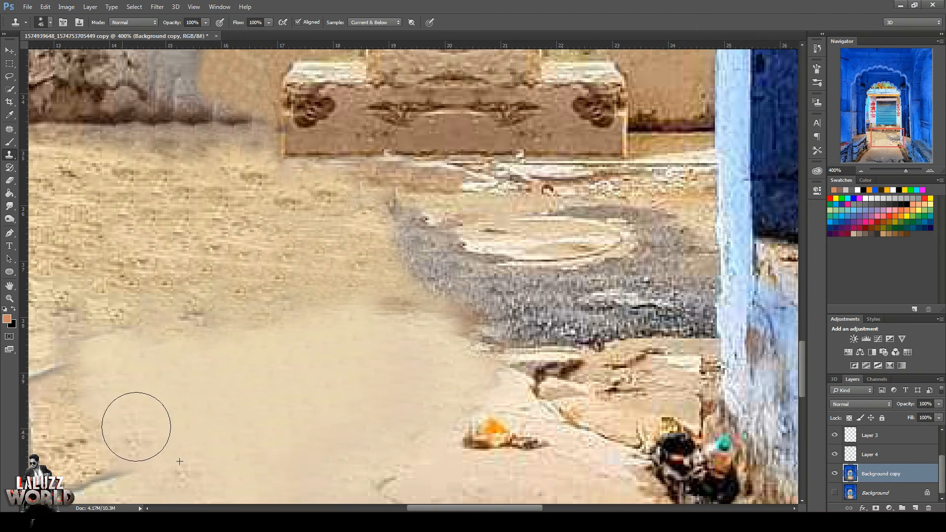
Clone smooth pale sand over the grey slab, its dark edges and the rough ground beside the left wall base.
mouse_move(227, 412)
mouse_down()
mouse_move(192, 466)
mouse_move(147, 473)
mouse_up()
drag(410, 436, 559, 344)
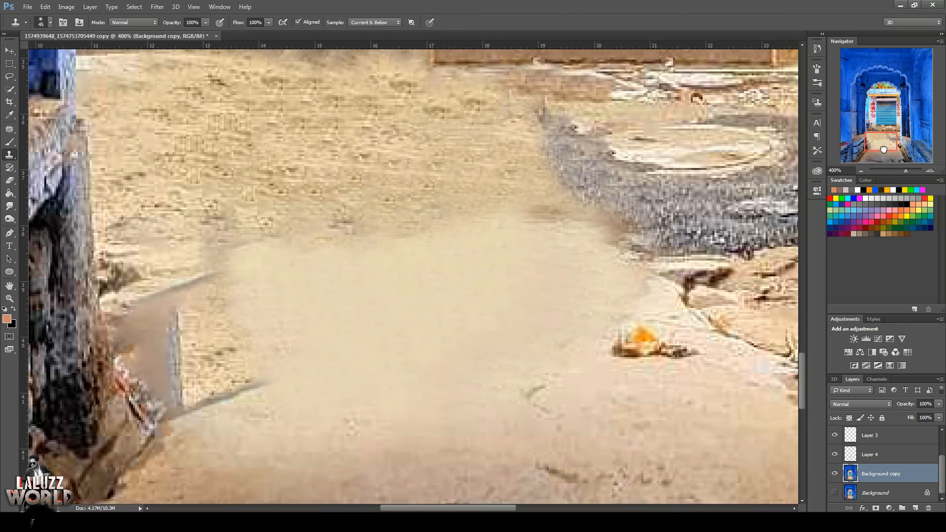
alt+click(383, 377)
mouse_move(383, 377)
mouse_down()
mouse_move(240, 393)
mouse_move(227, 366)
mouse_move(236, 303)
mouse_move(212, 288)
mouse_move(229, 267)
mouse_move(293, 308)
mouse_up()
alt+click(293, 308)
mouse_move(210, 308)
mouse_down()
mouse_move(174, 311)
mouse_move(192, 312)
mouse_move(196, 346)
mouse_move(226, 389)
mouse_move(236, 459)
mouse_up()
Clone the brownish foreground pavement upward over the lower edge of the smooth pale sand patch.
mouse_move(893, 143)
mouse_down()
mouse_move(899, 150)
mouse_move(889, 148)
mouse_up()
alt+click(433, 378)
mouse_move(435, 330)
mouse_down()
mouse_move(397, 312)
mouse_move(407, 436)
mouse_up()
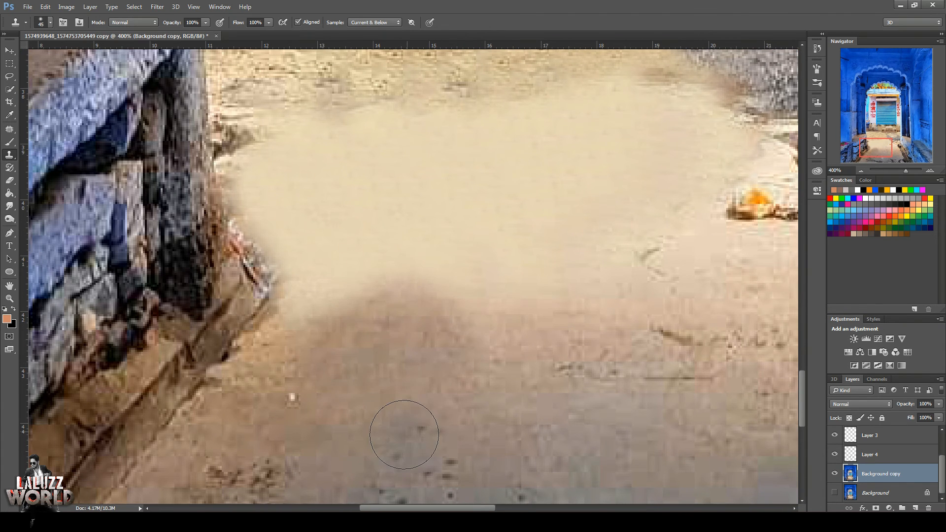
key(bracketright)
key(bracketright)
key(bracketright)
key(bracketright)
key(bracketright)
mouse_move(437, 362)
mouse_down()
mouse_move(438, 353)
mouse_move(572, 327)
mouse_move(440, 346)
mouse_move(482, 400)
mouse_move(528, 418)
mouse_move(524, 411)
mouse_up()
Clone clean pavement over the repeated dark specks in the foreground with a size 50 brush.
key(bracketleft)
key(bracketleft)
key(bracketleft)
key(bracketleft)
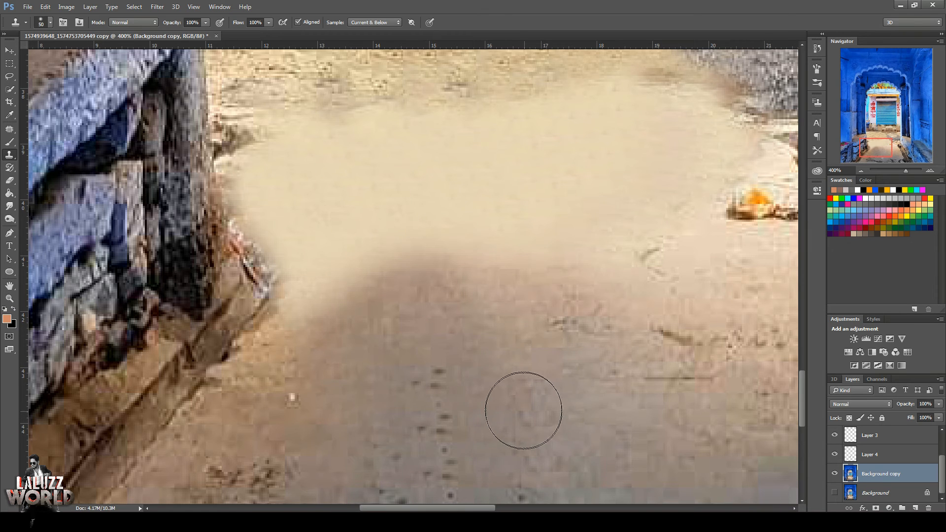
alt+click(521, 409)
mouse_move(443, 433)
mouse_down()
mouse_move(442, 395)
mouse_move(427, 405)
mouse_move(454, 439)
mouse_up()
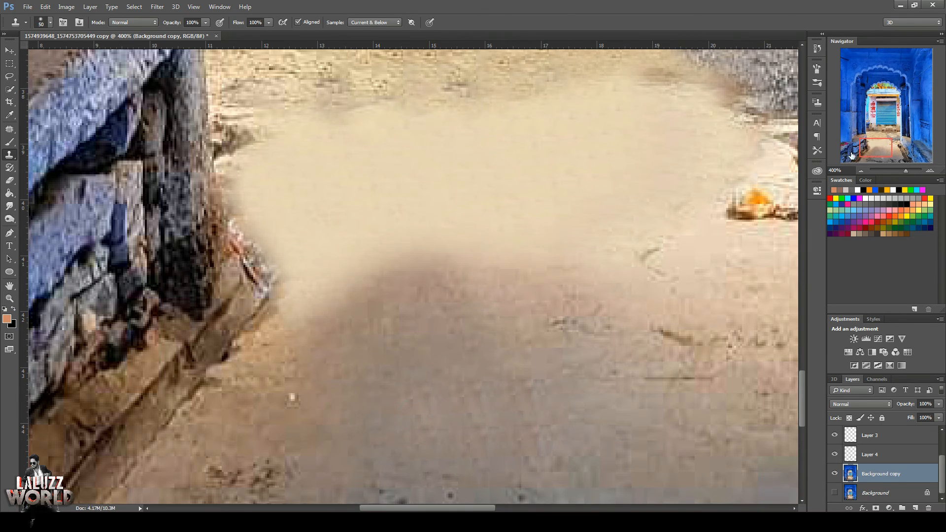
Clone rippled sand texture over the flat, smooth patch in the middle of the ground with a size 60 brush.
click(862, 171)
click(863, 171)
click(862, 171)
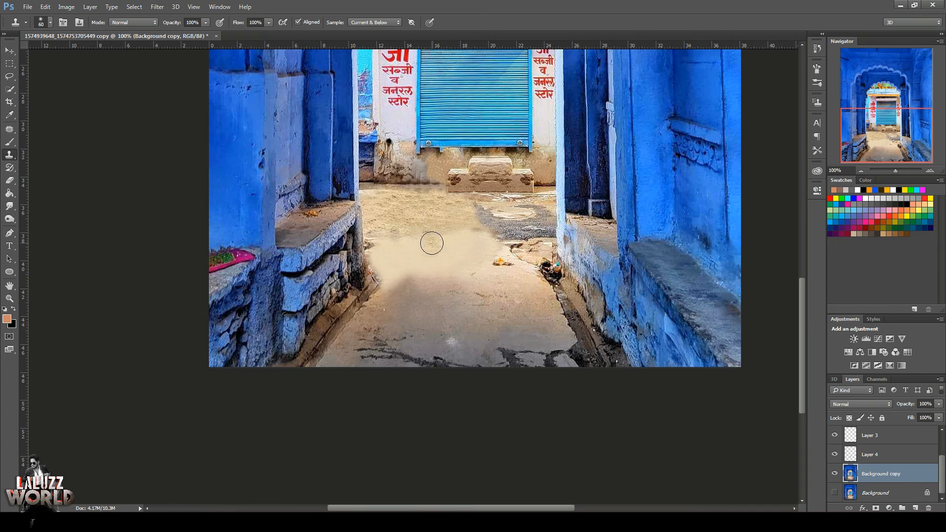
drag(432, 243, 412, 244)
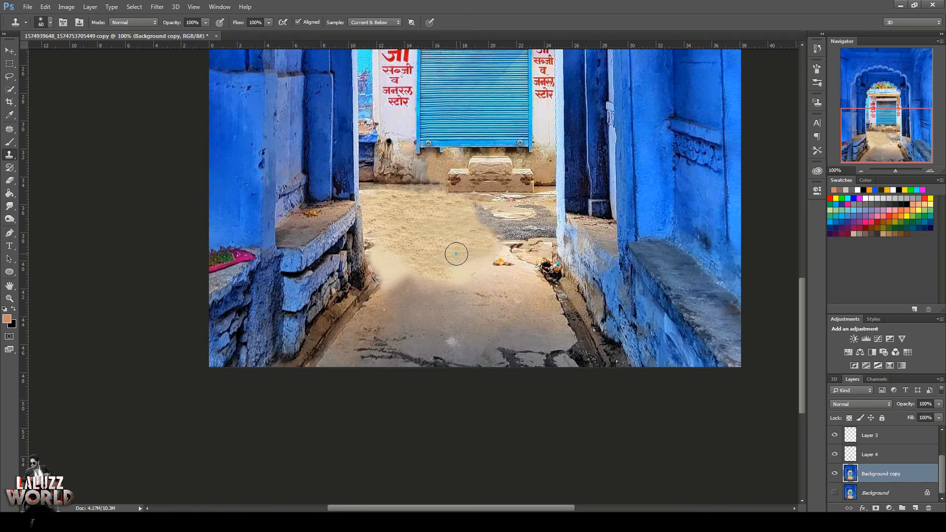
Clone brown pavement over the lower edge of the sand with size 60 and 90 brushes, finishing with the Move tool active.
drag(442, 295, 423, 284)
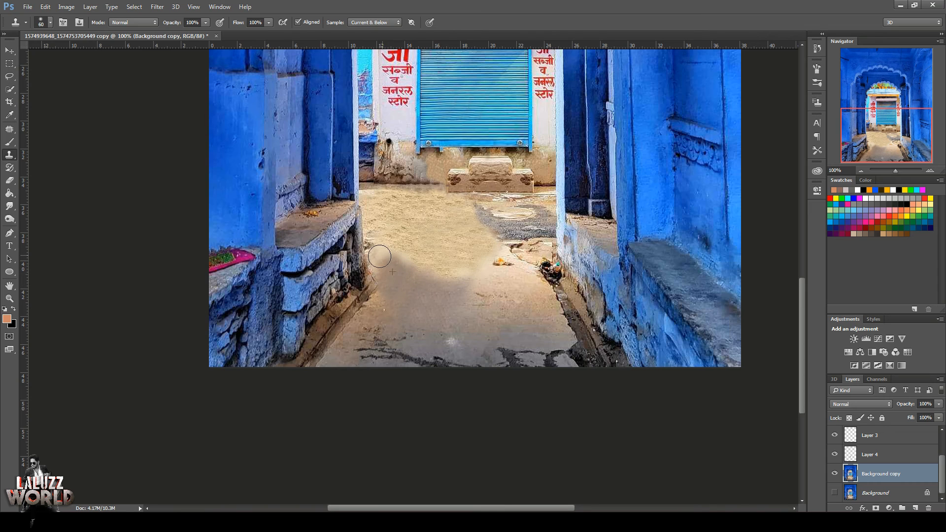
drag(476, 290, 454, 270)
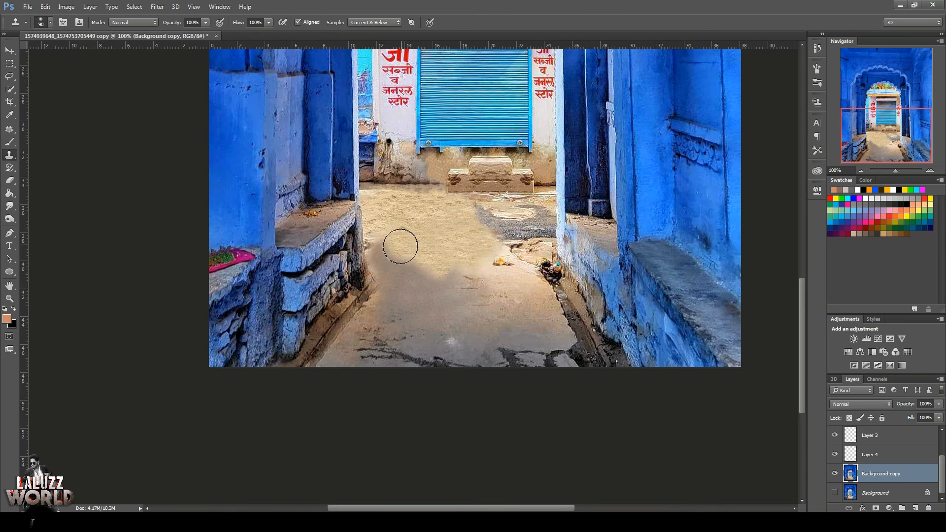
drag(394, 262, 415, 263)
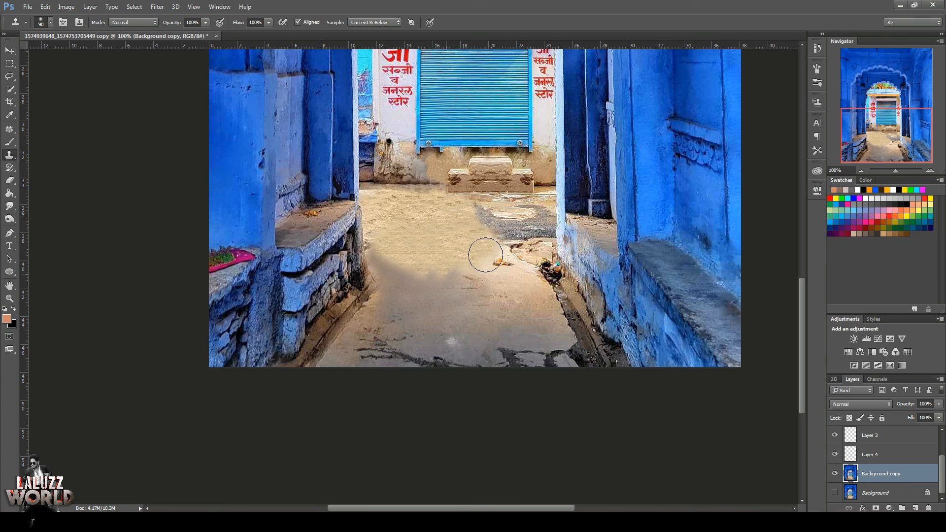
click(861, 171)
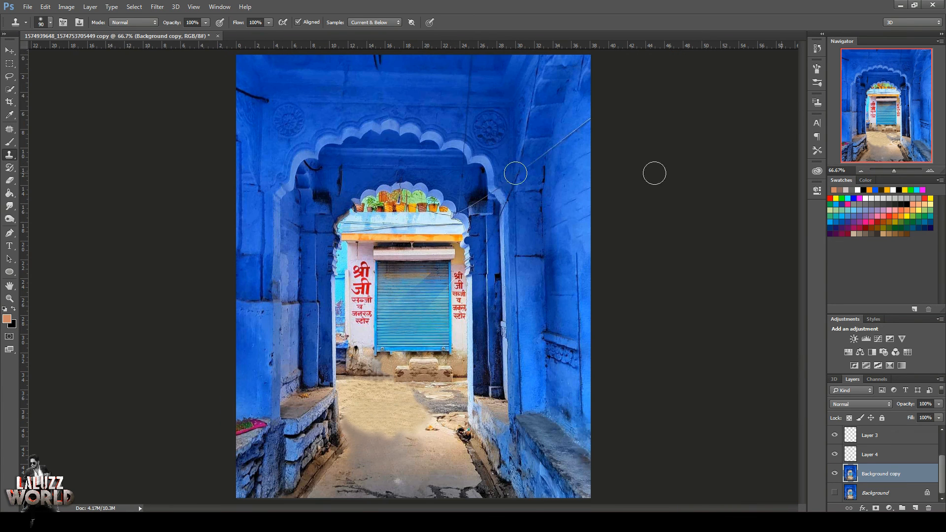
click(10, 51)
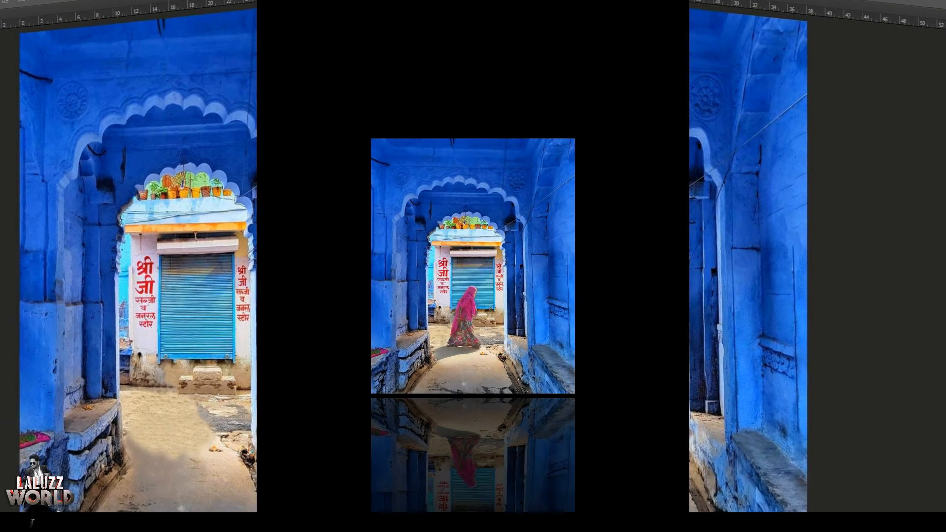